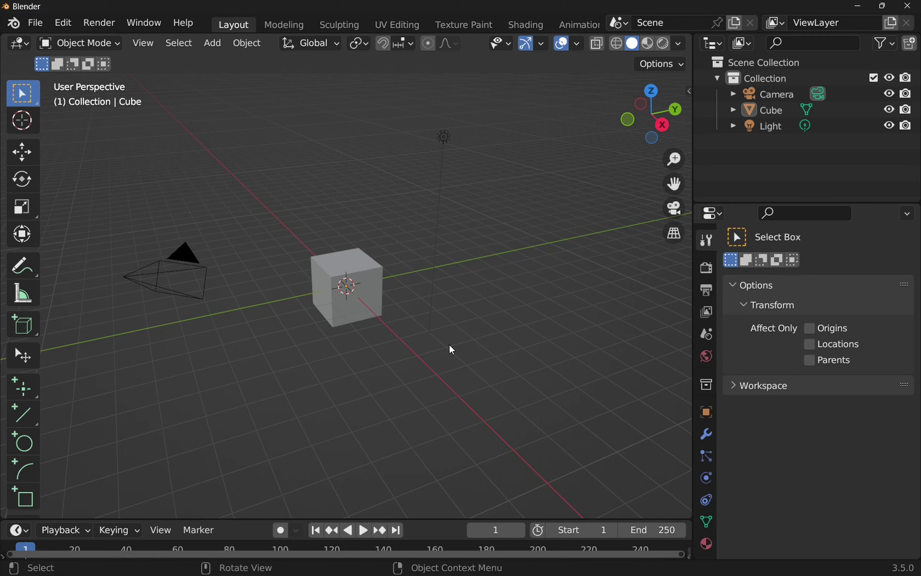
- Delete Blender's default cube and add a CAD Sketcher sketch on the XY plane, viewed from the top
{"action": "left_click", "coordinate": [344, 312]}
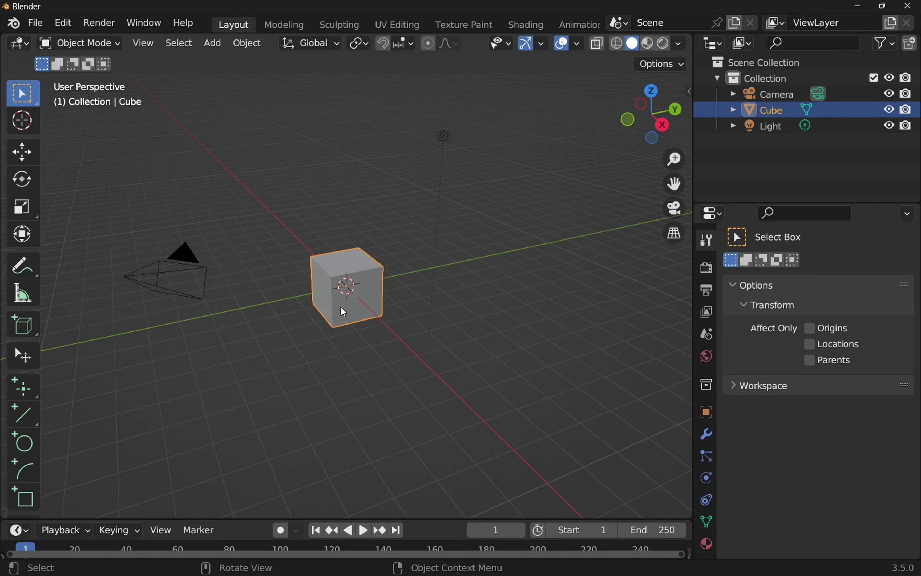
{"action": "key", "text": "Delete"}
{"action": "key", "text": "n"}
{"action": "left_click", "coordinate": [683, 171]}
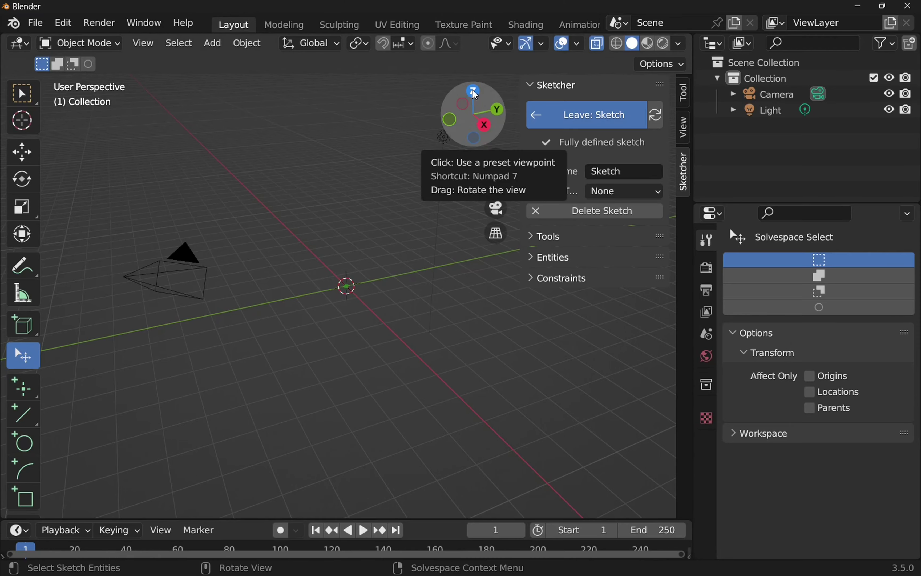
{"action": "left_click", "coordinate": [474, 91]}
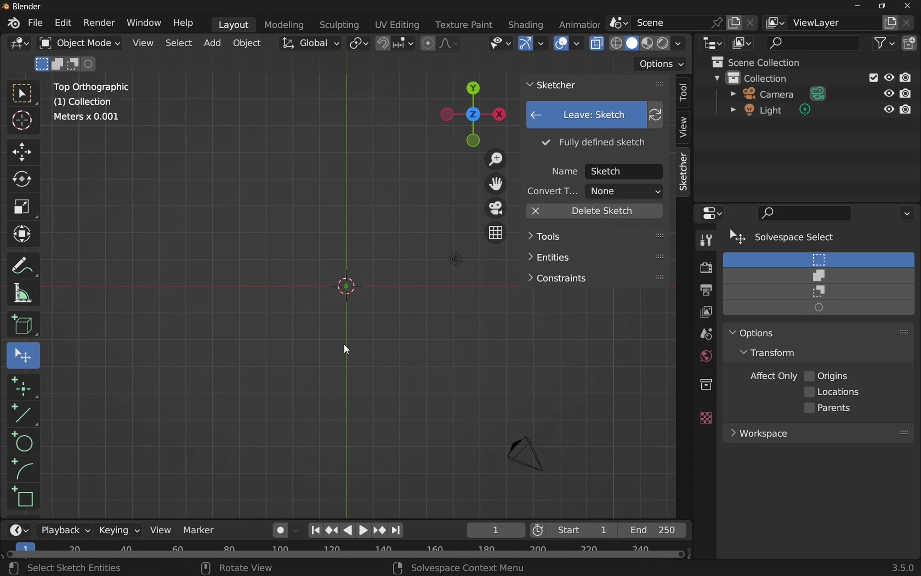
- In FreeCAD's Part Design workbench, create a body with a new sketch on XY_Plane
{"action": "key", "text": "alt+Tab"}
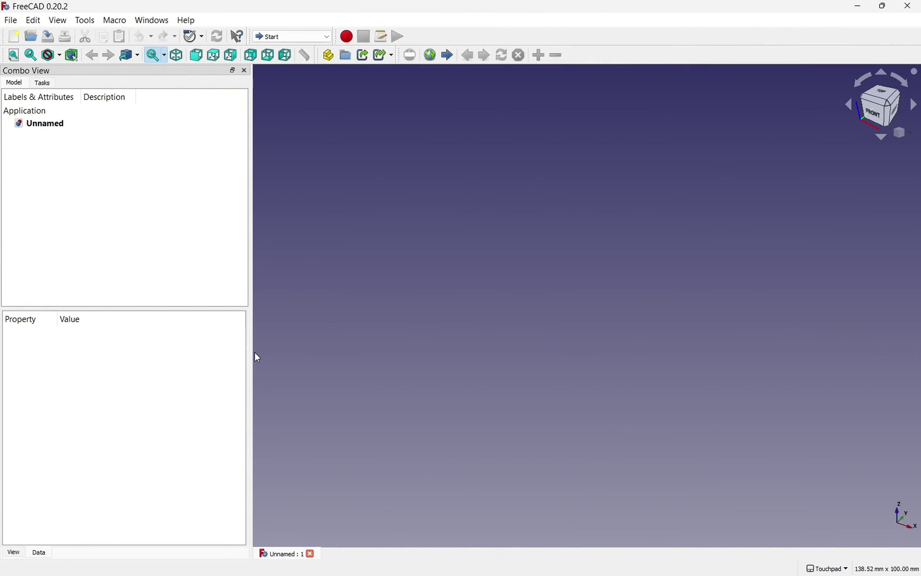
{"action": "left_click_drag", "start_coordinate": [249, 352], "coordinate": [163, 348]}
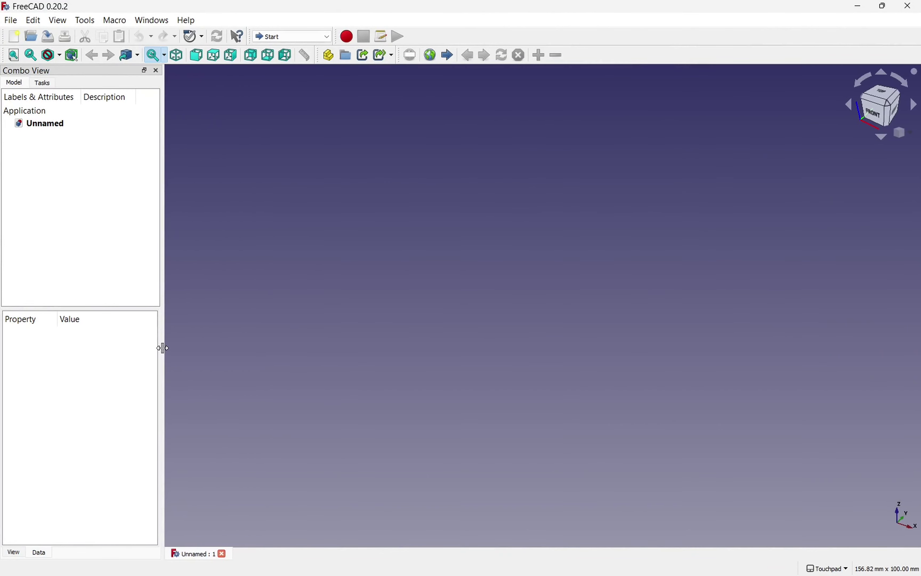
{"action": "left_click", "coordinate": [286, 43]}
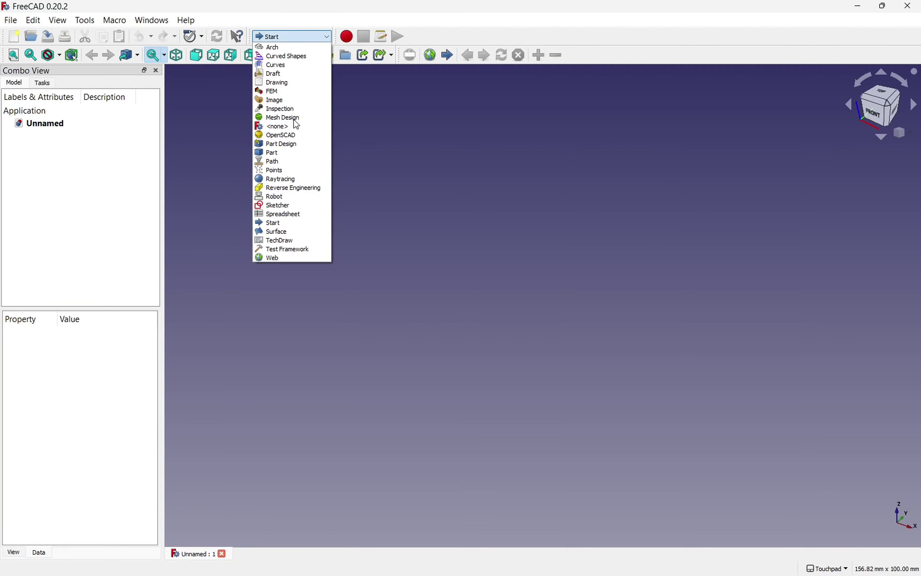
{"action": "left_click", "coordinate": [297, 145]}
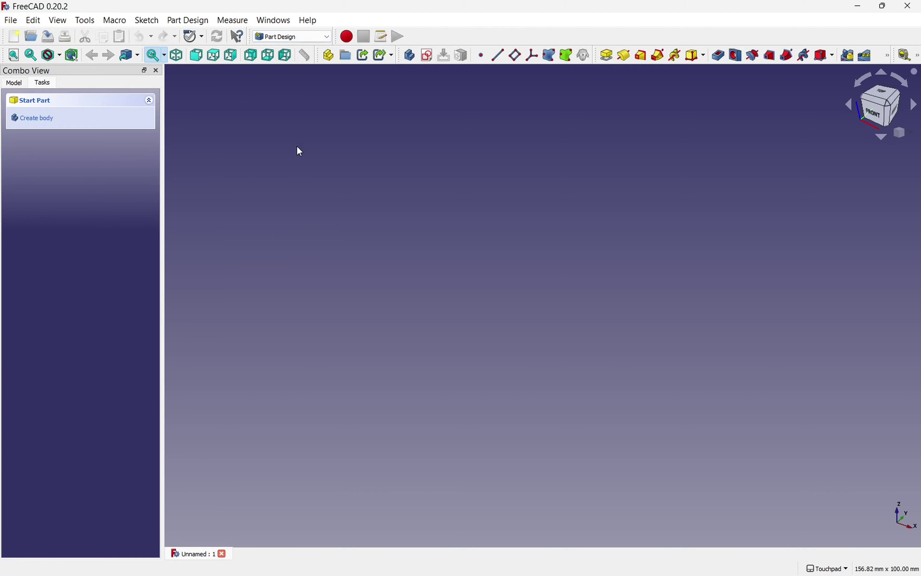
{"action": "left_click", "coordinate": [50, 120]}
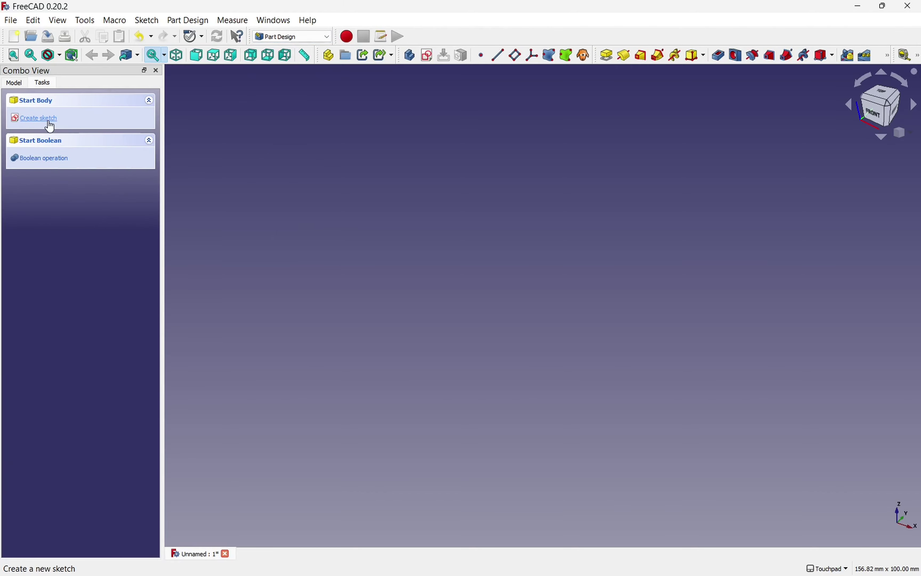
{"action": "left_click", "coordinate": [49, 119]}
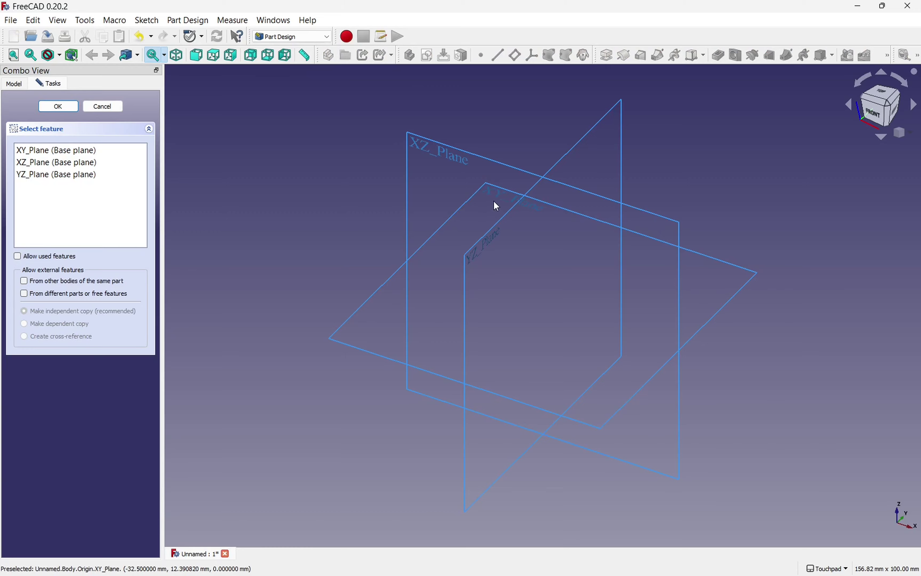
{"action": "left_click", "coordinate": [498, 198]}
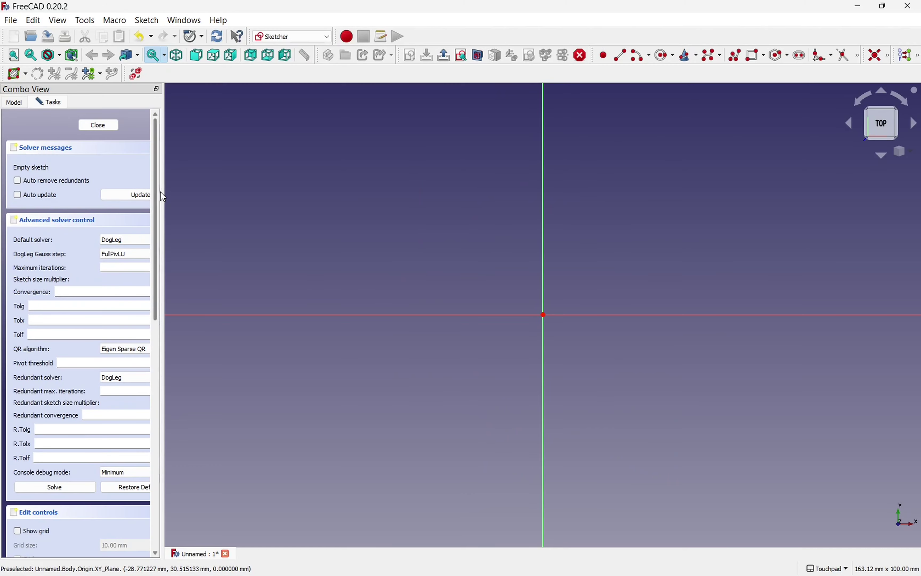
- Draw a FreeCAD rectangle with corners above-left and below-right of the origin, leaving 4 degrees of freedom
{"action": "left_click_drag", "start_coordinate": [165, 194], "coordinate": [247, 192]}
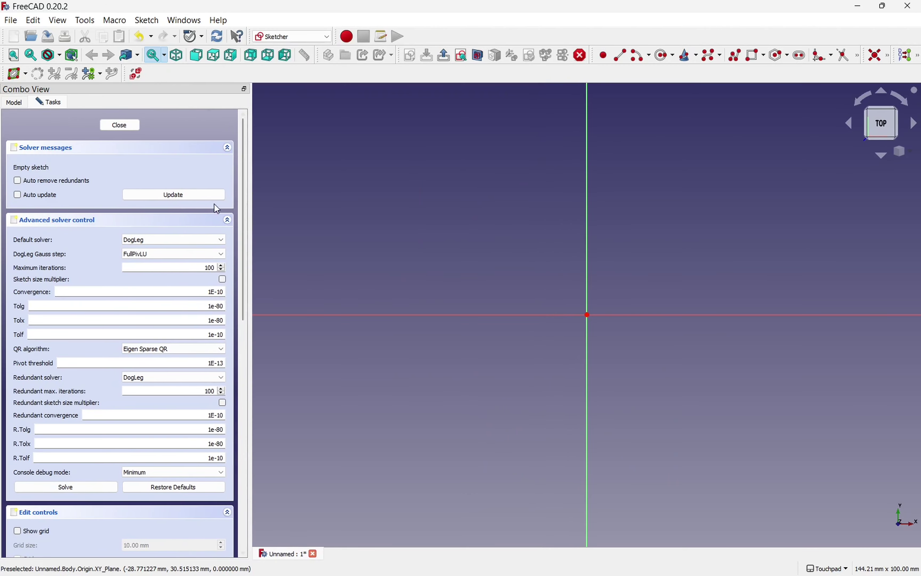
{"action": "left_click", "coordinate": [181, 224]}
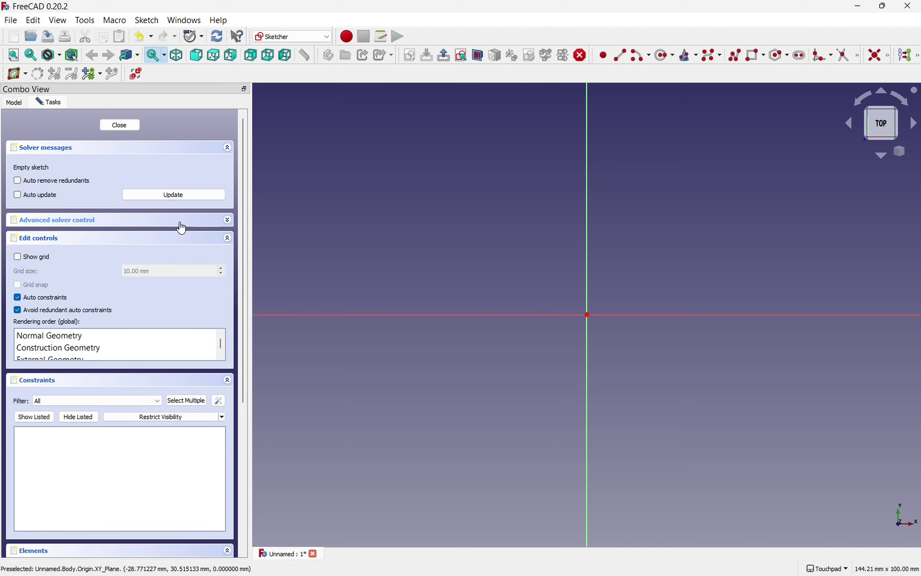
{"action": "left_click", "coordinate": [751, 60]}
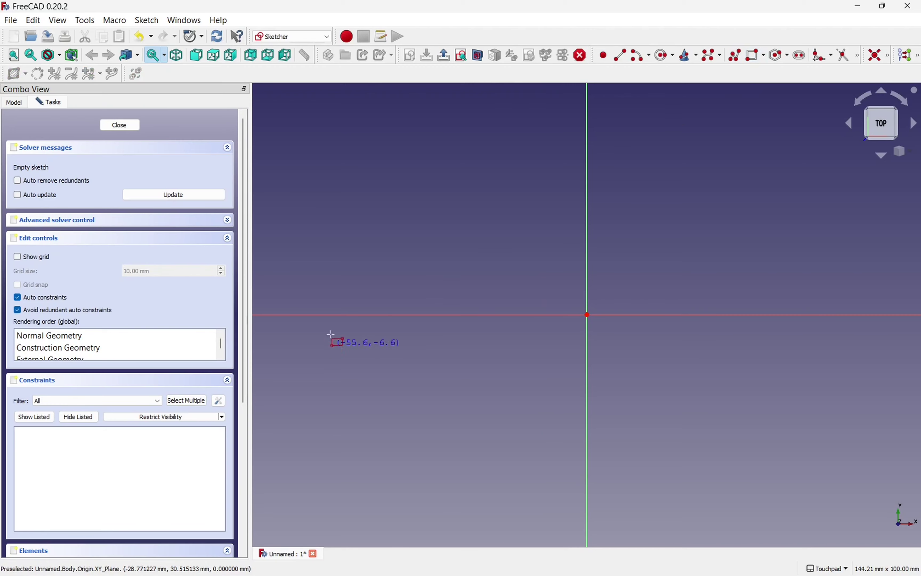
{"action": "left_click", "coordinate": [402, 227]}
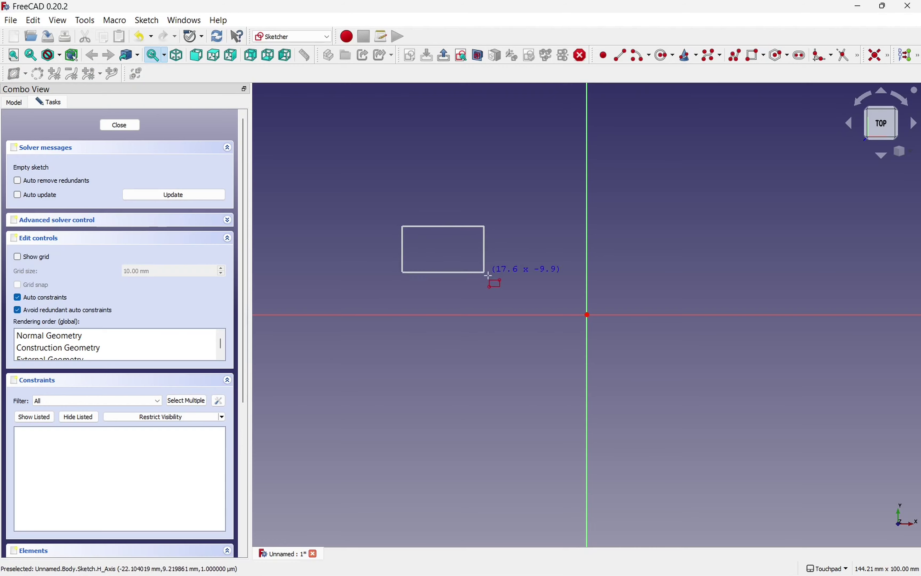
{"action": "left_click", "coordinate": [751, 403]}
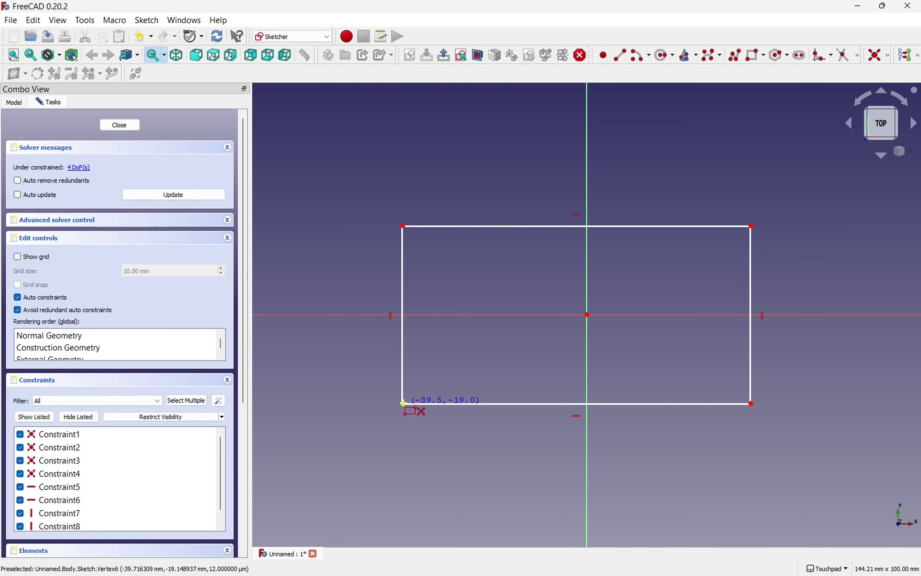
{"action": "right_click", "coordinate": [452, 373]}
{"action": "left_click", "coordinate": [468, 404]}
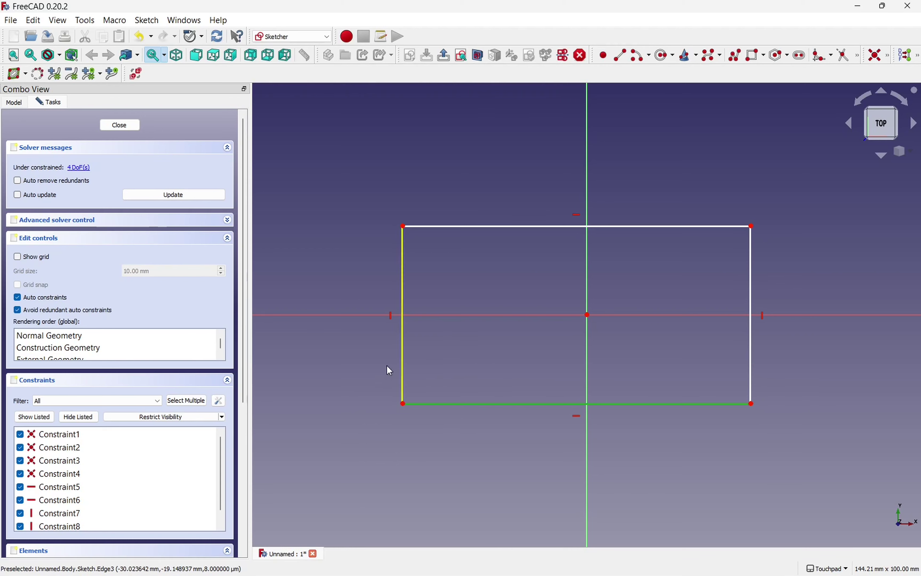
{"action": "left_click", "coordinate": [402, 366]}
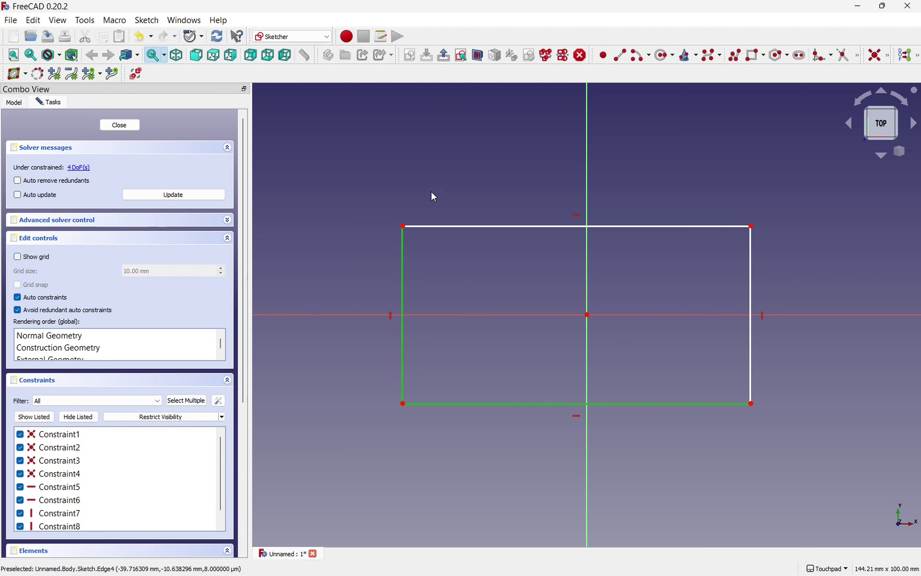
{"action": "left_click", "coordinate": [412, 276]}
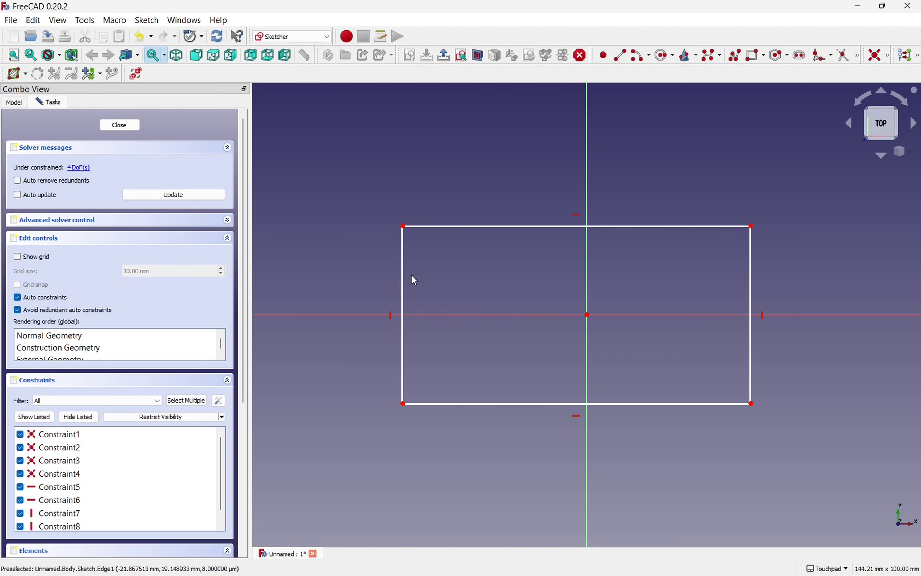
{"action": "left_click", "coordinate": [404, 292]}
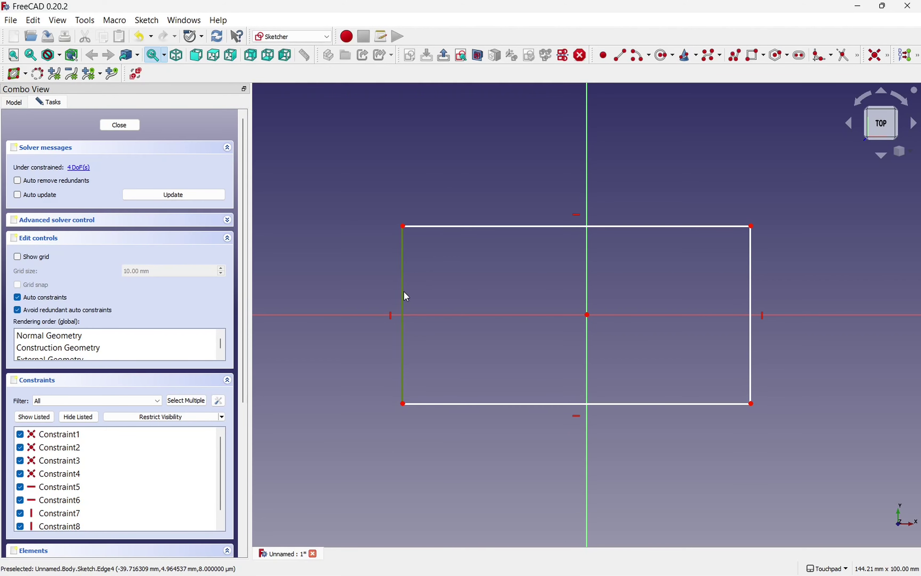
{"action": "key", "text": "Delete"}
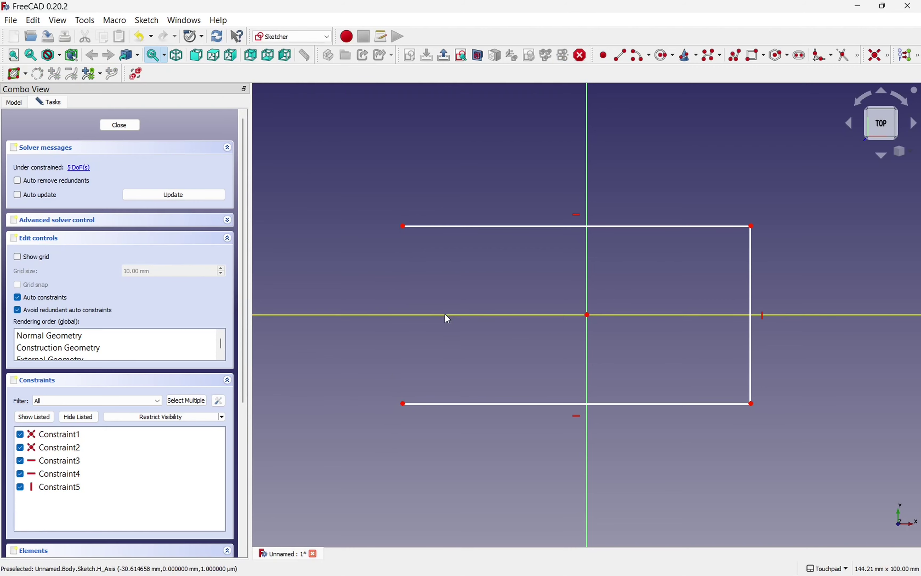
{"action": "key", "text": "ctrl+z"}
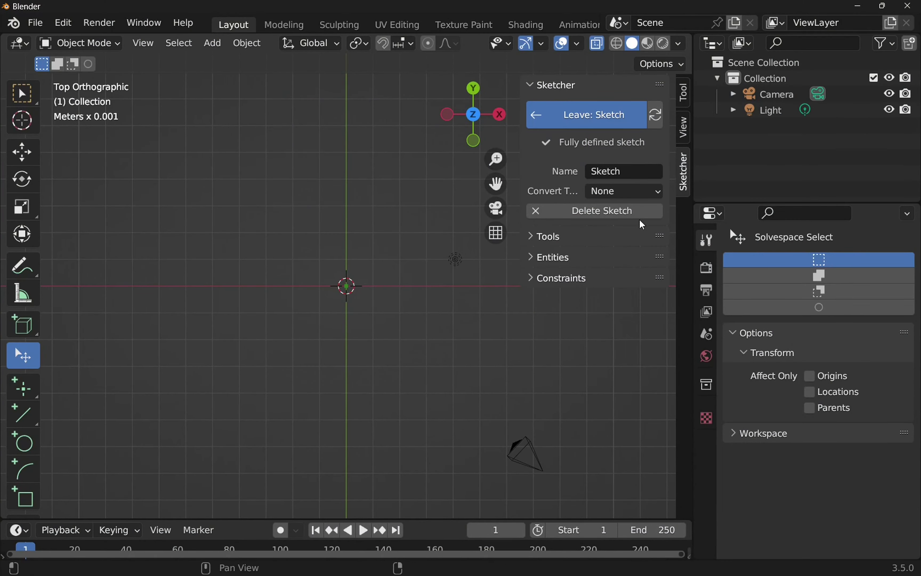
- Draw a Blender rectangle with corners above-left and below-right of the origin, then widen the viewport
{"action": "left_click", "coordinate": [32, 505]}
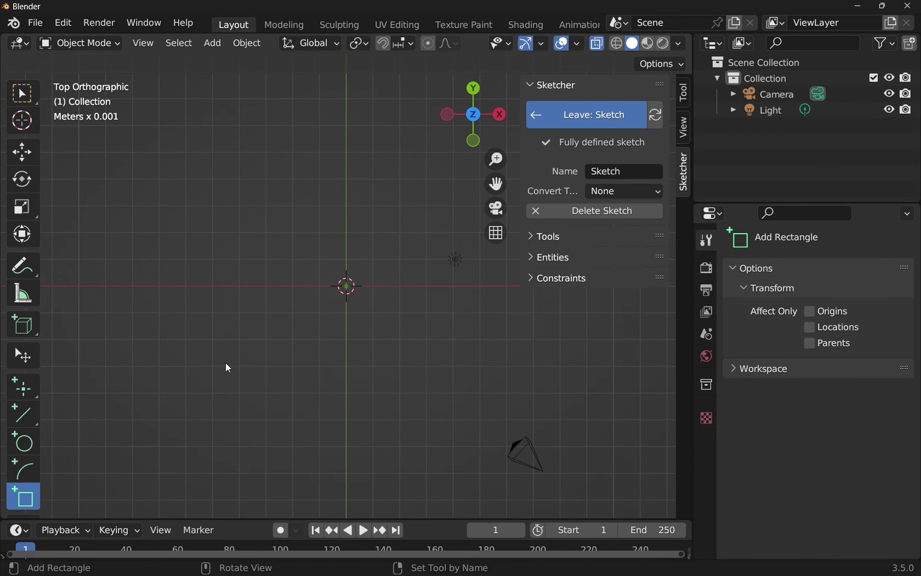
{"action": "left_click", "coordinate": [224, 195]}
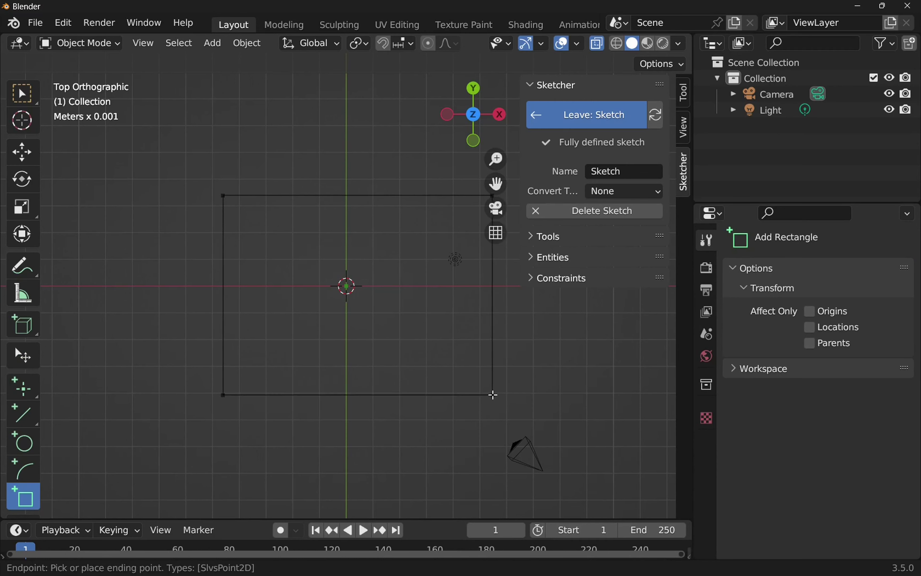
{"action": "left_click", "coordinate": [468, 375]}
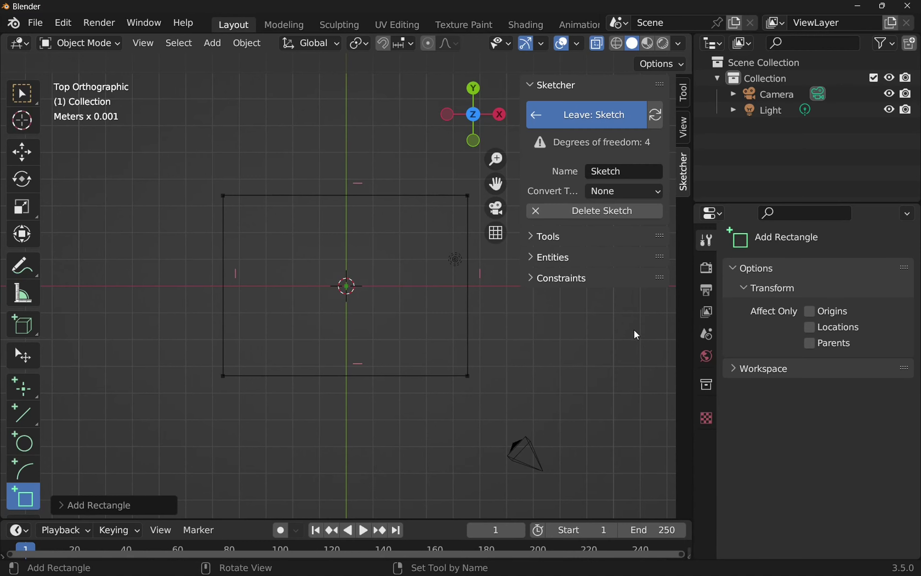
{"action": "left_click_drag", "start_coordinate": [694, 322], "coordinate": [809, 317]}
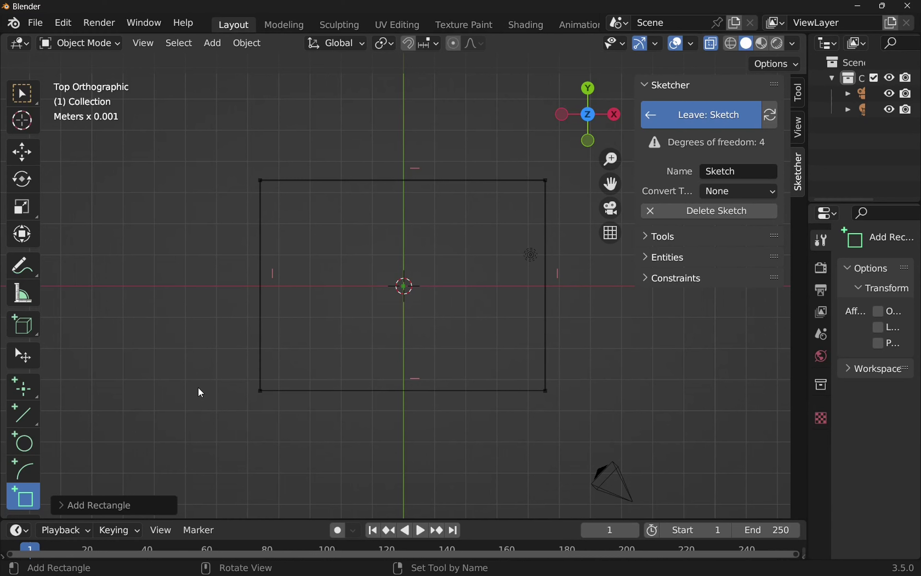
{"action": "key", "text": "Escape"}
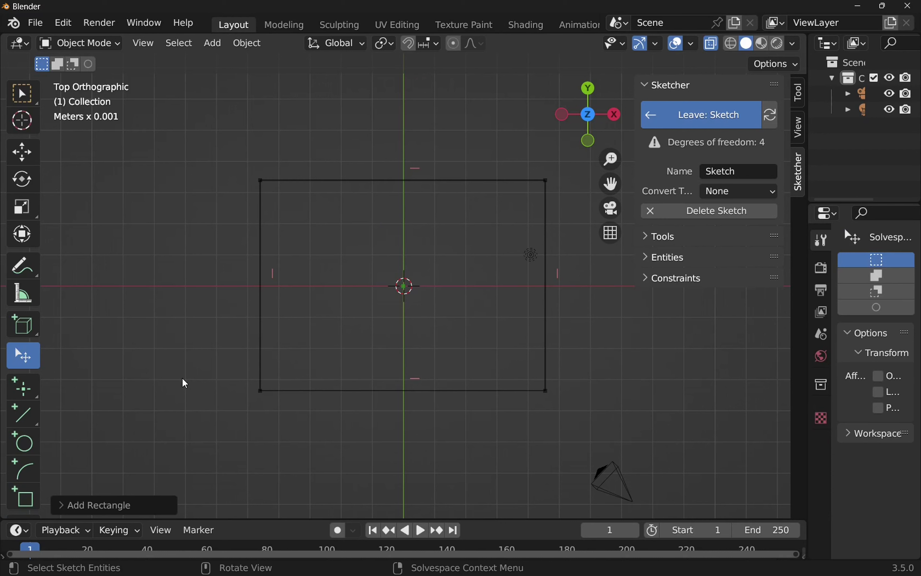
{"action": "left_click", "coordinate": [262, 306]}
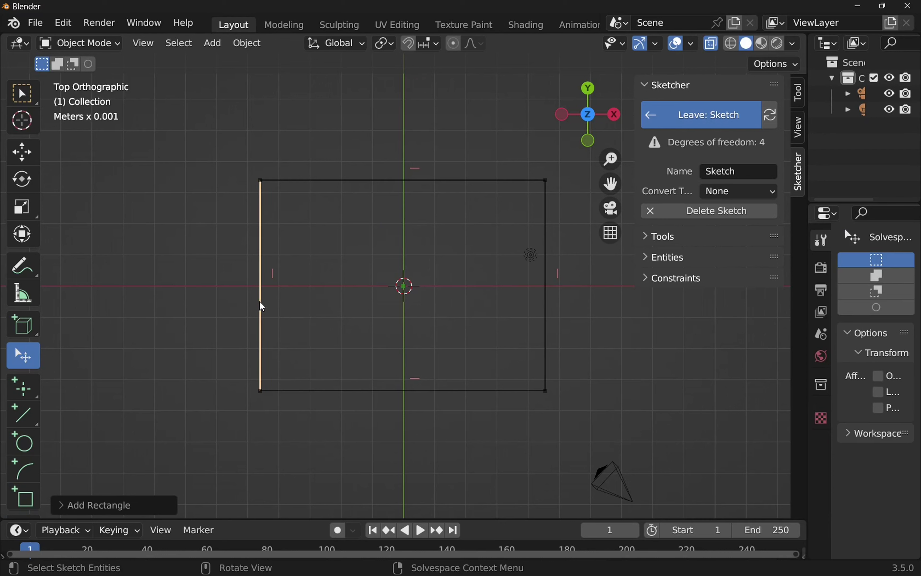
{"action": "key", "text": "Delete"}
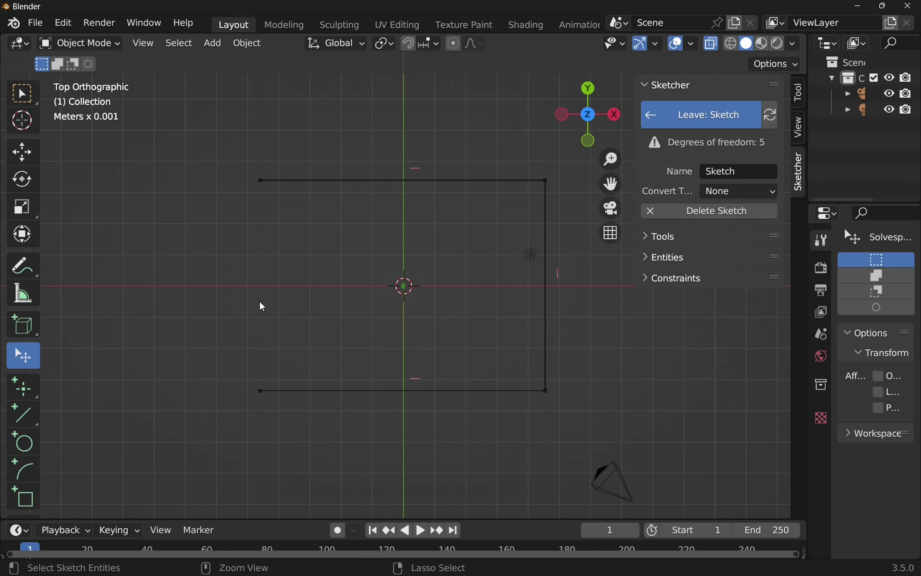
{"action": "key", "text": "ctrl+z"}
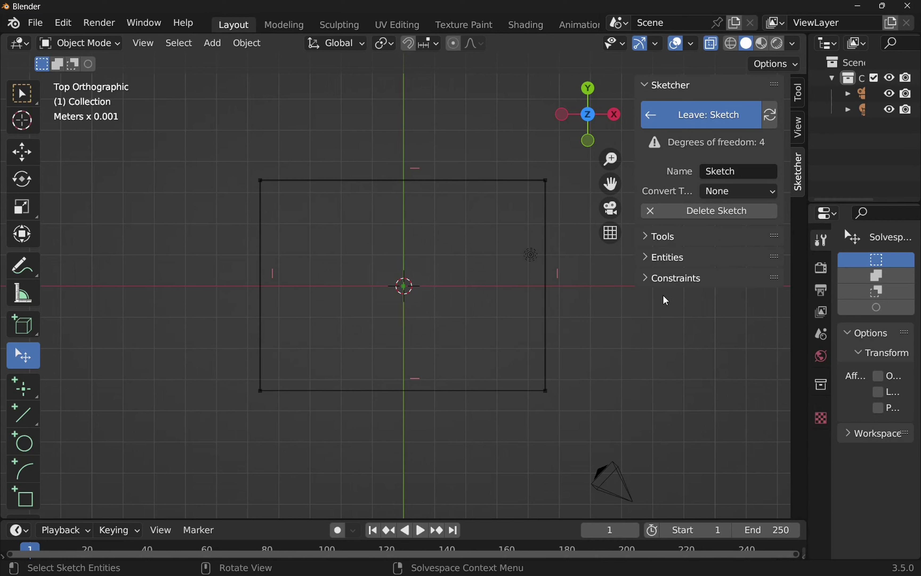
- Review the sidebar's Tools and Constraints panels, leaving the Tools panel expanded
{"action": "left_click", "coordinate": [647, 237]}
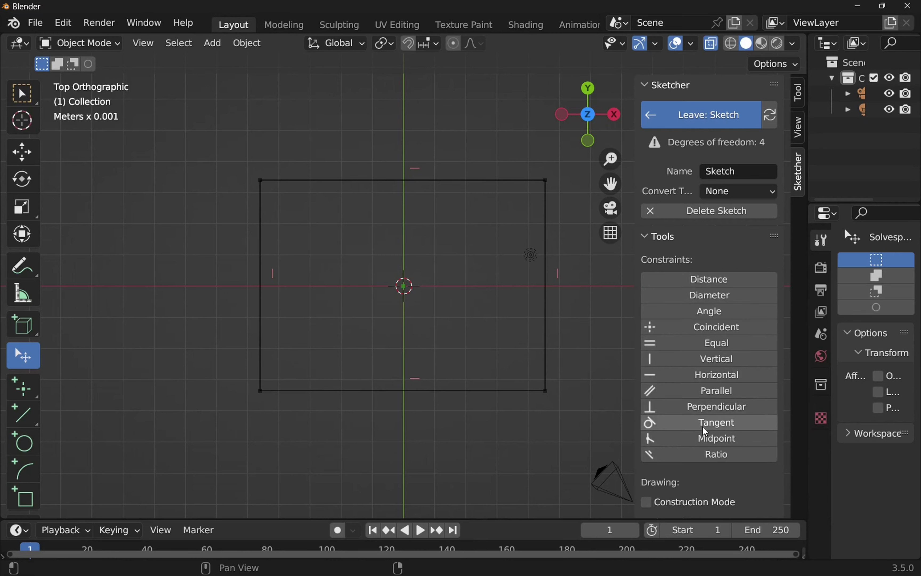
{"action": "left_click", "coordinate": [646, 237]}
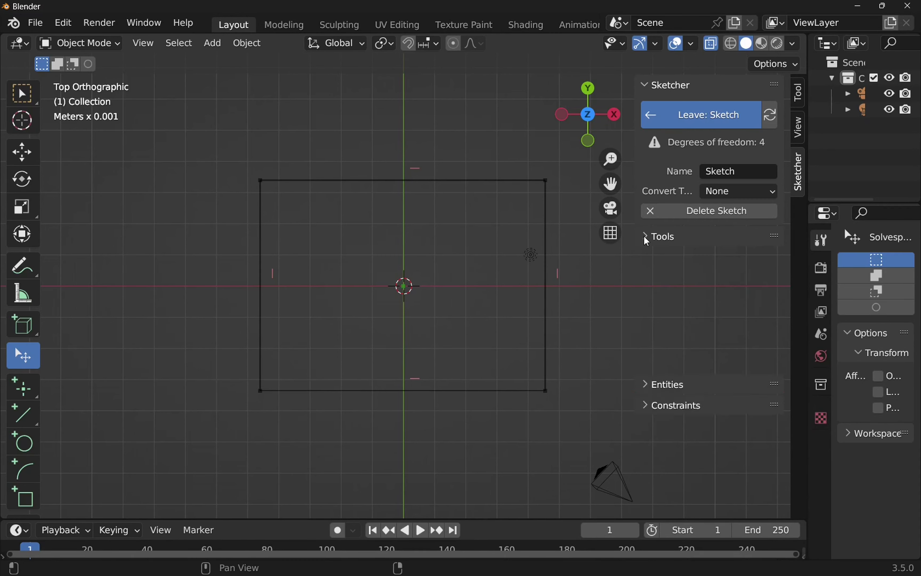
{"action": "left_click", "coordinate": [650, 282]}
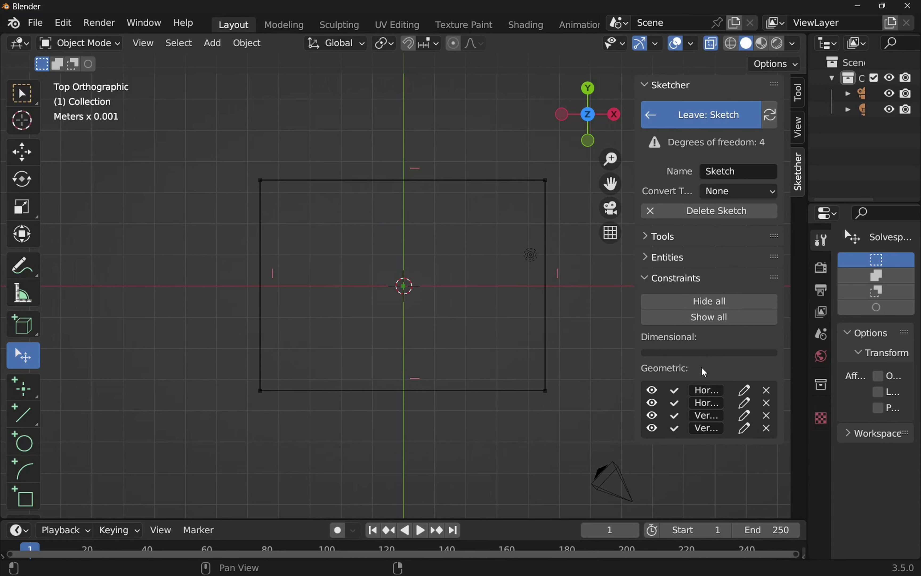
{"action": "left_click", "coordinate": [649, 282]}
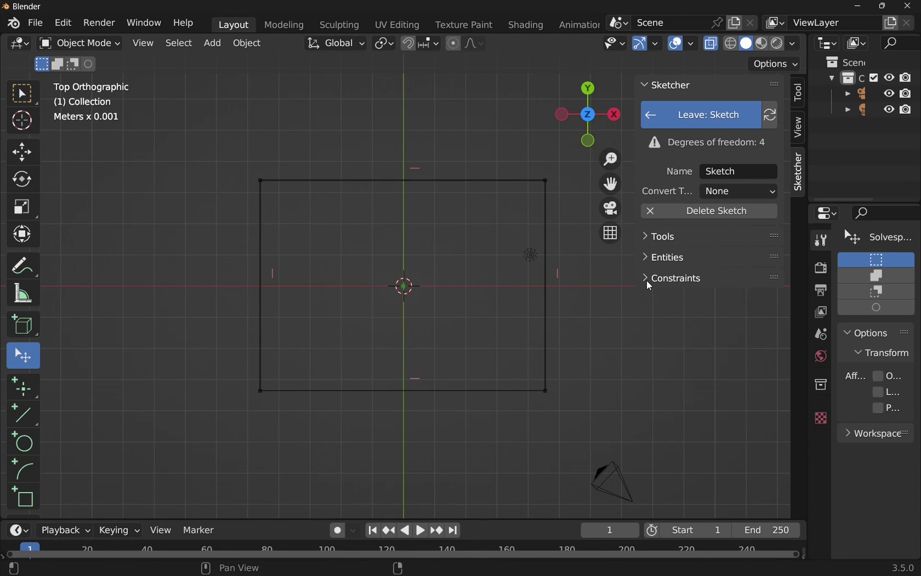
{"action": "left_click", "coordinate": [647, 238]}
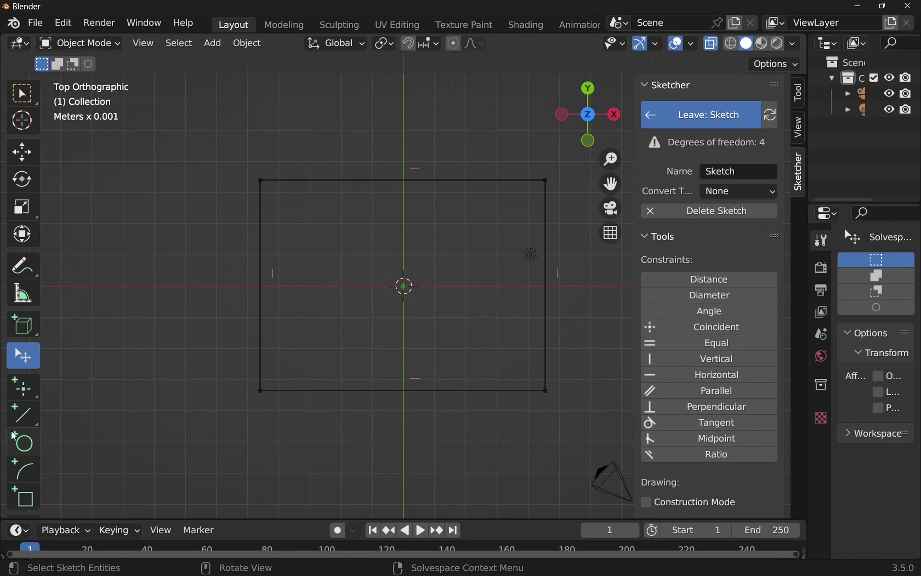
- Draw a line from the rectangle's top-left corner to its bottom-right corner
{"action": "left_click", "coordinate": [21, 415]}
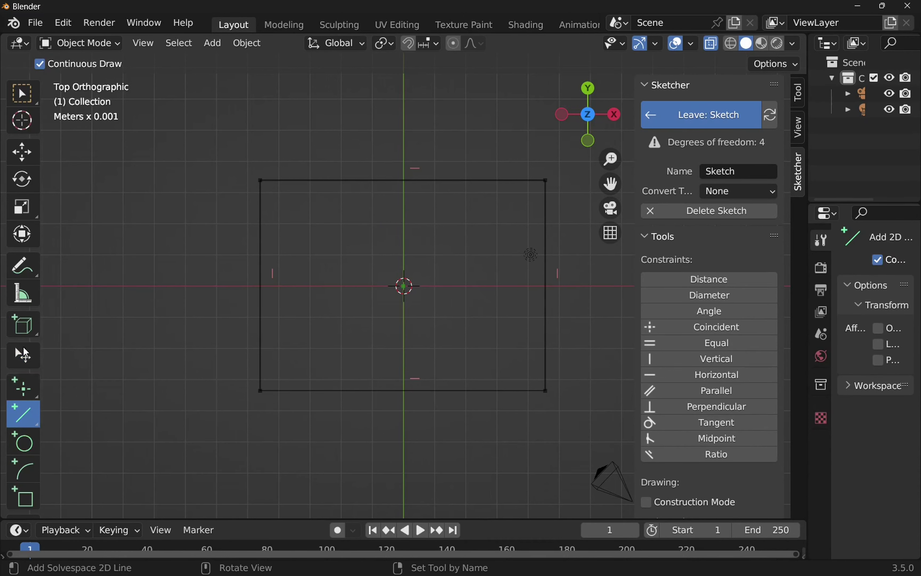
{"action": "left_click", "coordinate": [259, 180]}
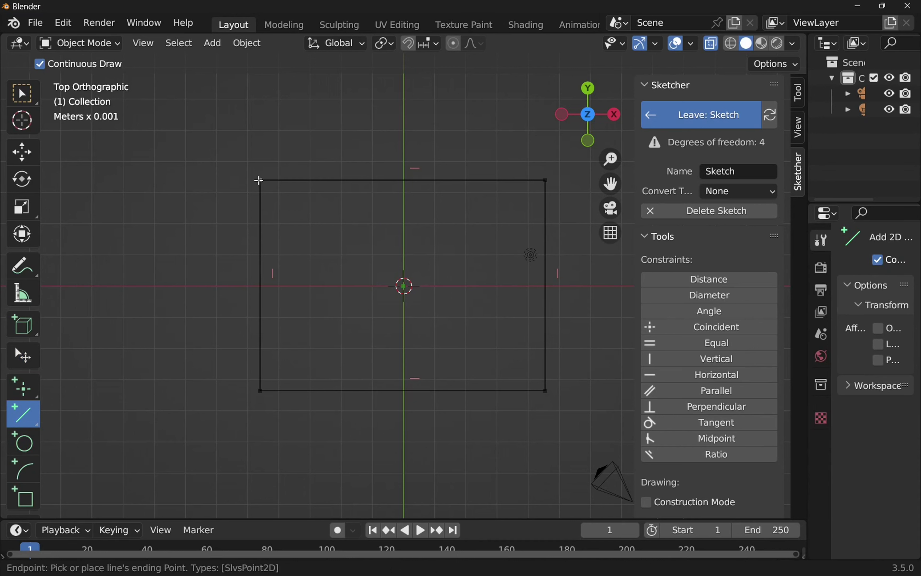
{"action": "left_click", "coordinate": [545, 389]}
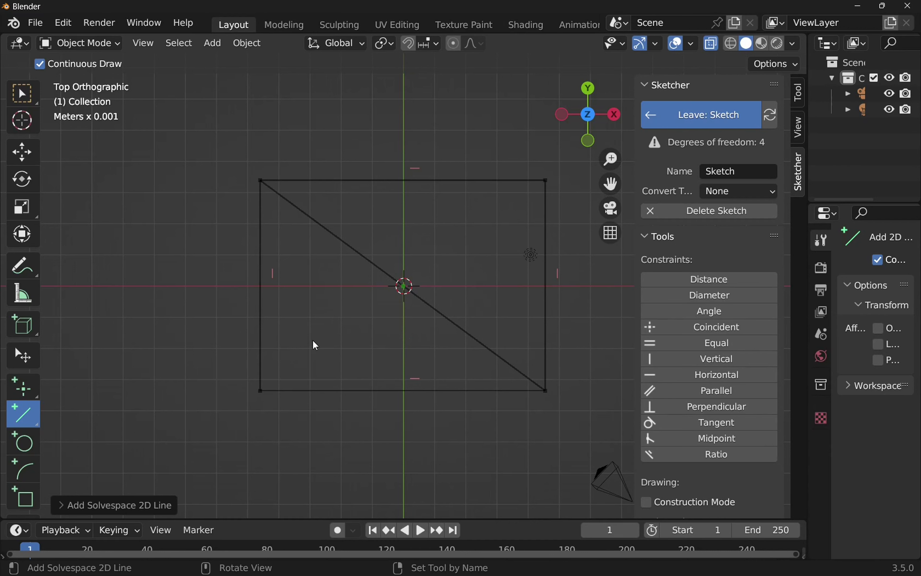
- Constrain the origin to the diagonal's midpoint, then drag a corner to confirm it stays centred
{"action": "key", "text": "Escape"}
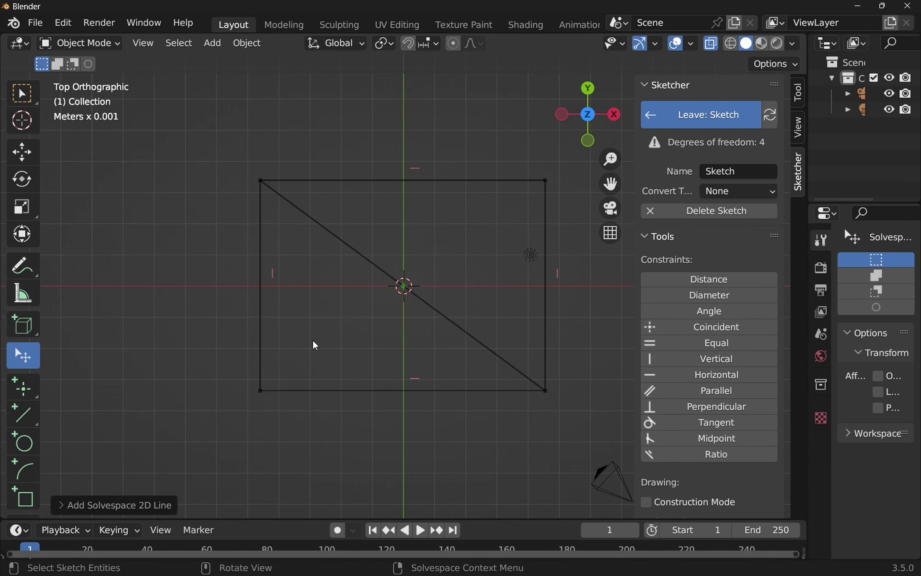
{"action": "left_click", "coordinate": [430, 305]}
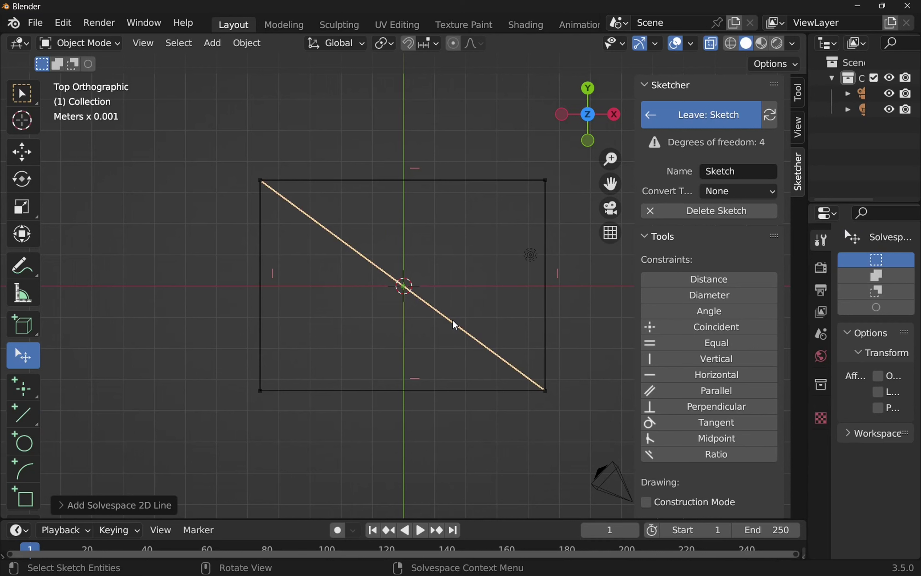
{"action": "left_click", "coordinate": [405, 289], "text": "shift"}
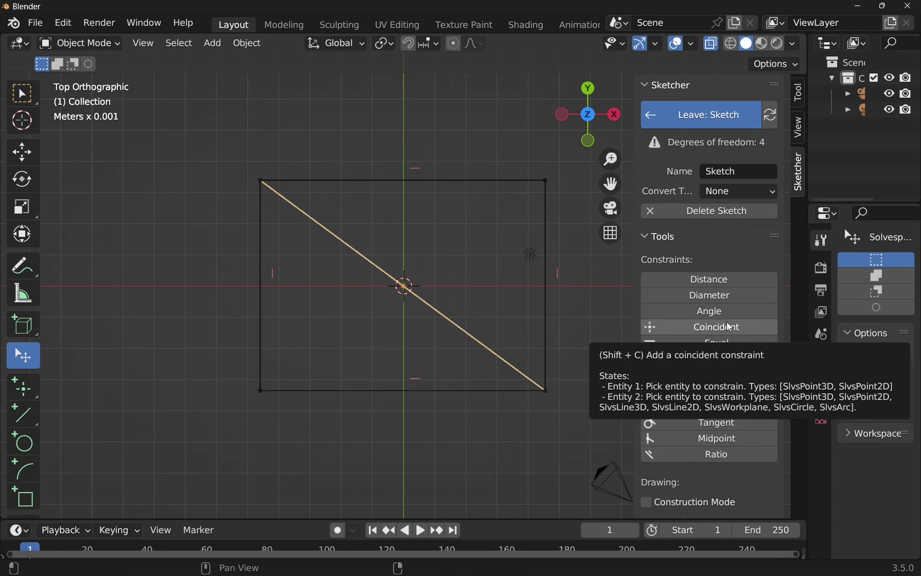
{"action": "left_click", "coordinate": [726, 438]}
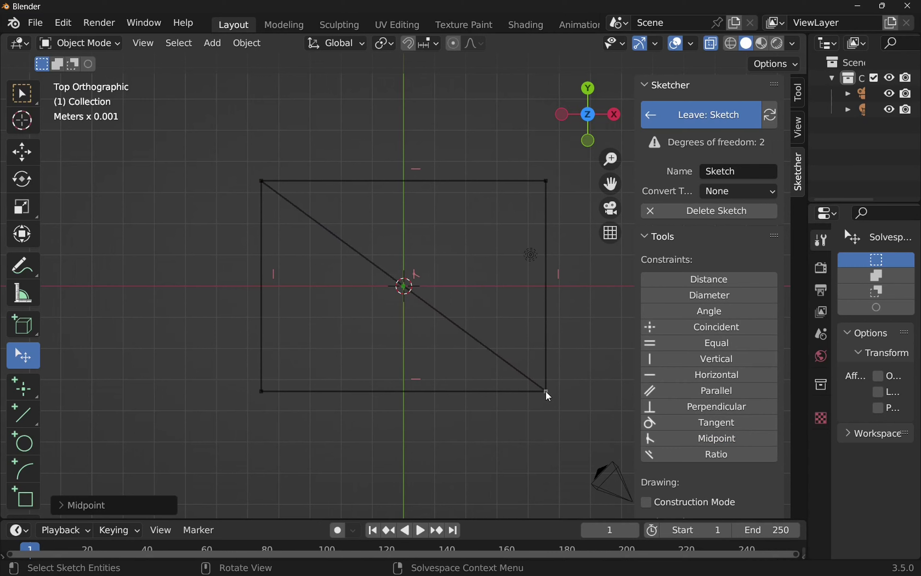
{"action": "left_click_drag", "start_coordinate": [546, 391], "coordinate": [566, 411]}
- Make all four rectangle edges equal length, then drag a corner to check the square
{"action": "left_click", "coordinate": [561, 319]}
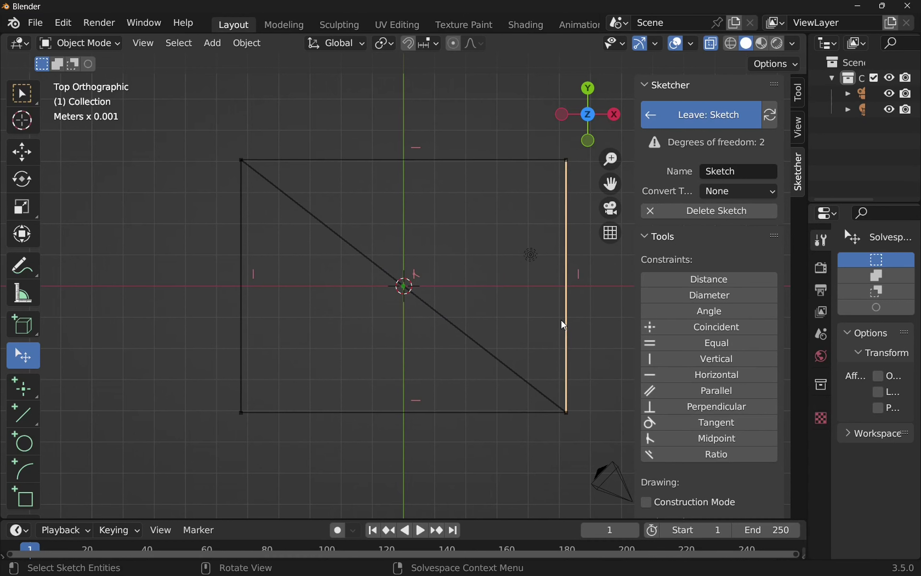
{"action": "left_click", "coordinate": [445, 163], "text": "shift"}
{"action": "left_click", "coordinate": [239, 357], "text": "shift"}
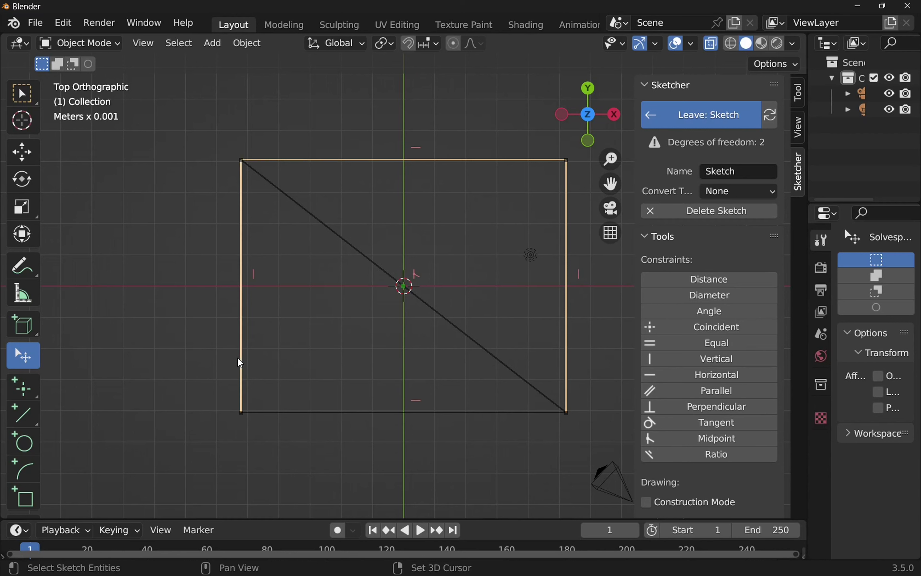
{"action": "left_click", "coordinate": [331, 411], "text": "shift"}
{"action": "left_click", "coordinate": [332, 412], "text": "shift"}
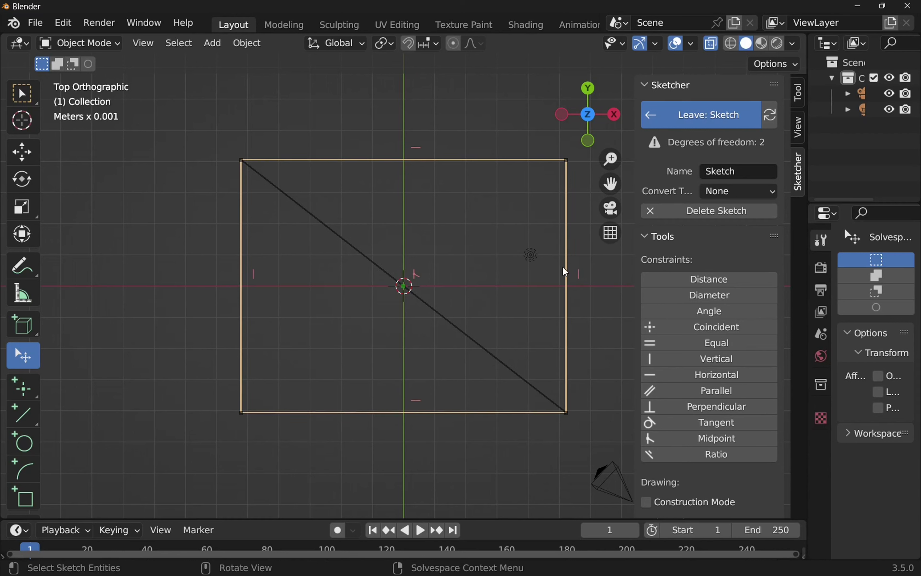
{"action": "left_click", "coordinate": [734, 343]}
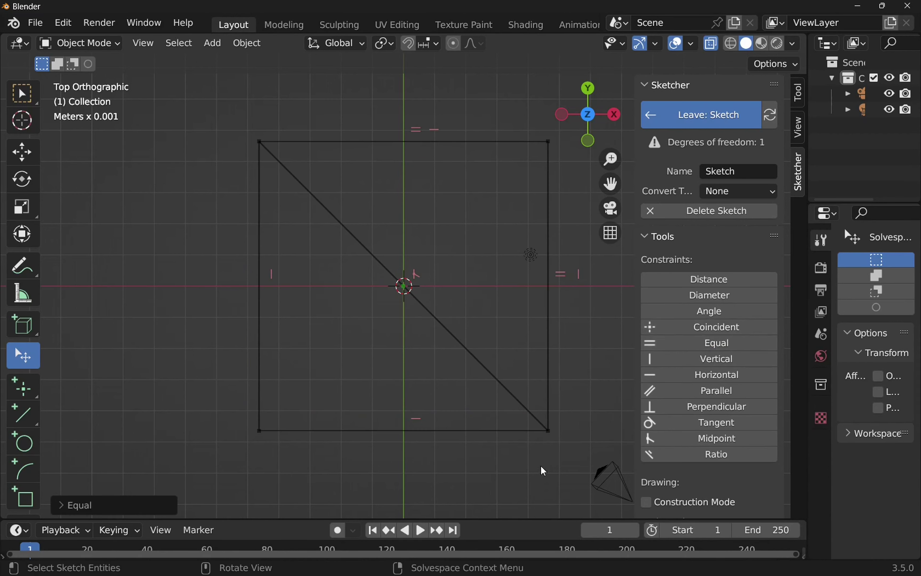
{"action": "mouse_move", "coordinate": [548, 434]}
{"action": "left_mouse_down"}
{"action": "mouse_move", "coordinate": [462, 353]}
{"action": "mouse_move", "coordinate": [621, 465]}
{"action": "mouse_move", "coordinate": [478, 366]}
{"action": "mouse_move", "coordinate": [560, 431]}
{"action": "left_mouse_up"}
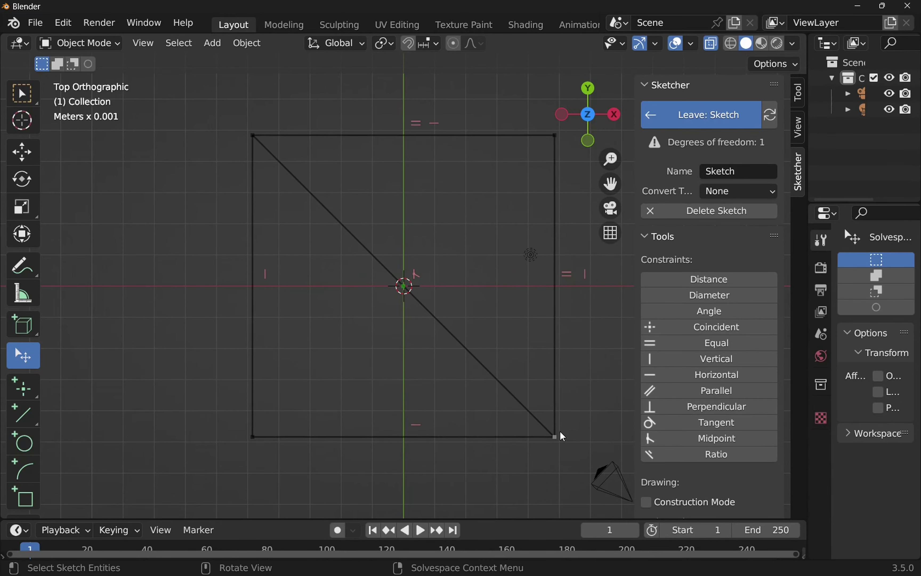
- Convert the diagonal line to construction geometry
{"action": "left_click", "coordinate": [472, 352]}
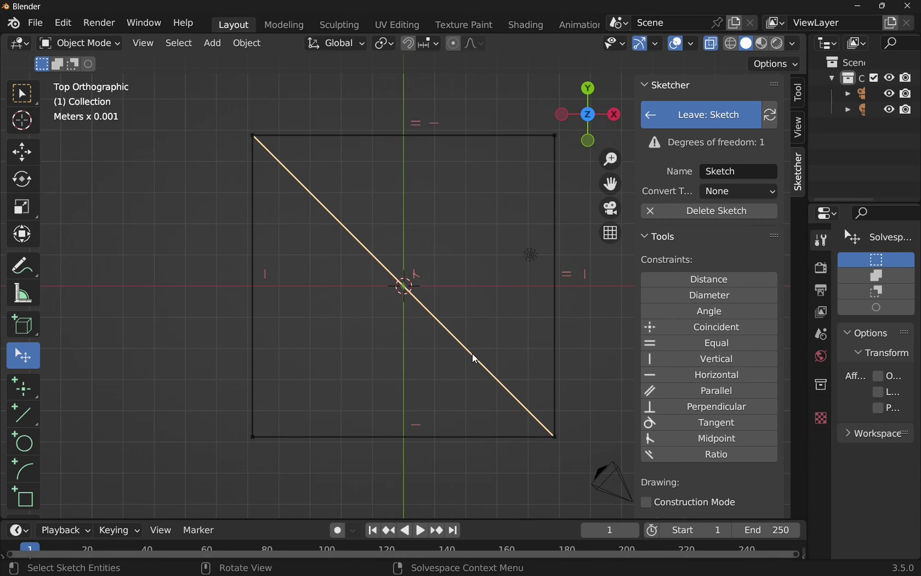
{"action": "right_click", "coordinate": [472, 352]}
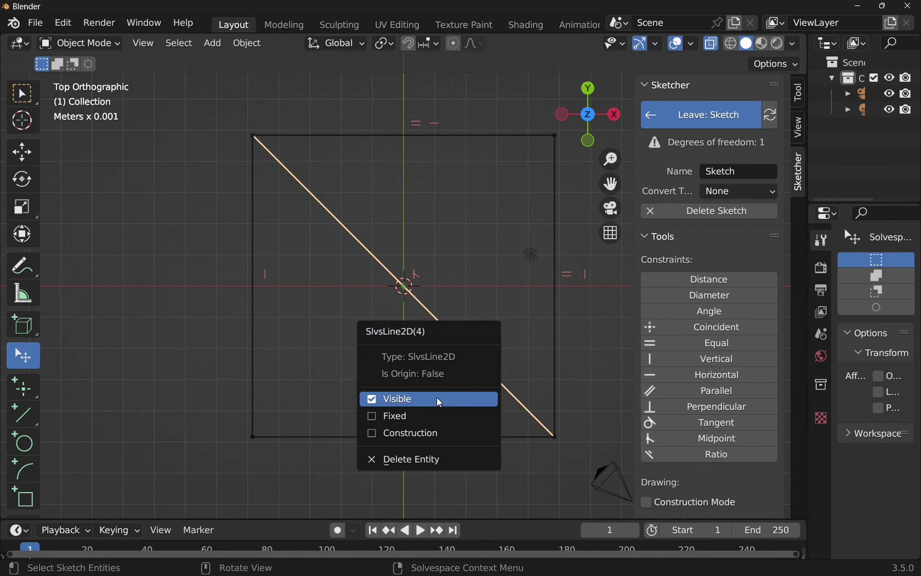
{"action": "left_click", "coordinate": [425, 434]}
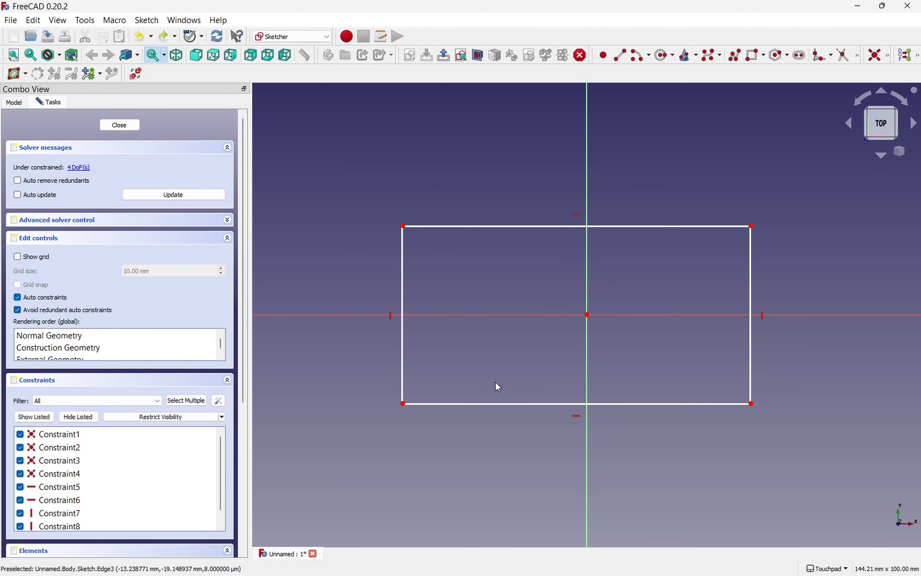
- In FreeCAD, select the rectangle's top-left and bottom-right corners after clearing a trial edge selection
{"action": "left_click", "coordinate": [529, 404]}
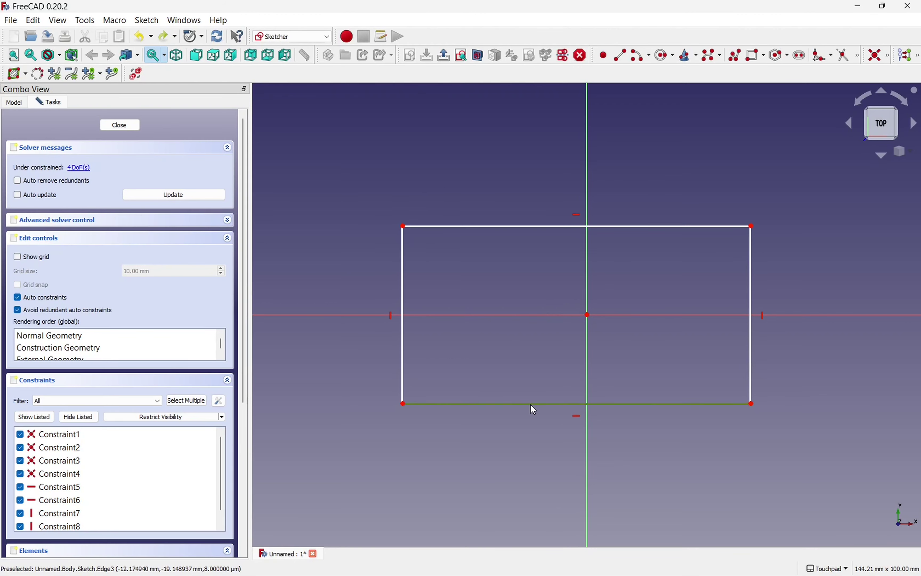
{"action": "left_click", "coordinate": [402, 379]}
{"action": "left_click", "coordinate": [459, 226]}
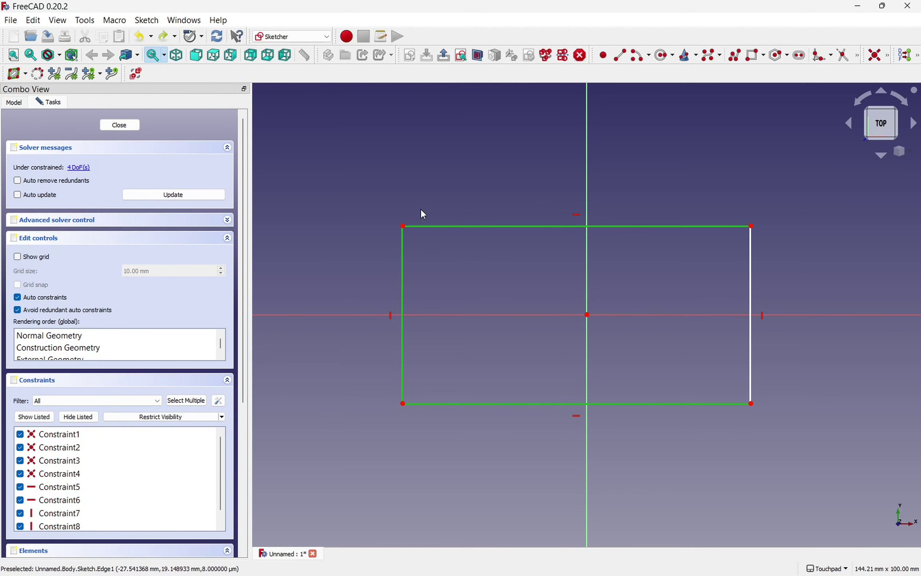
{"action": "left_click", "coordinate": [477, 227]}
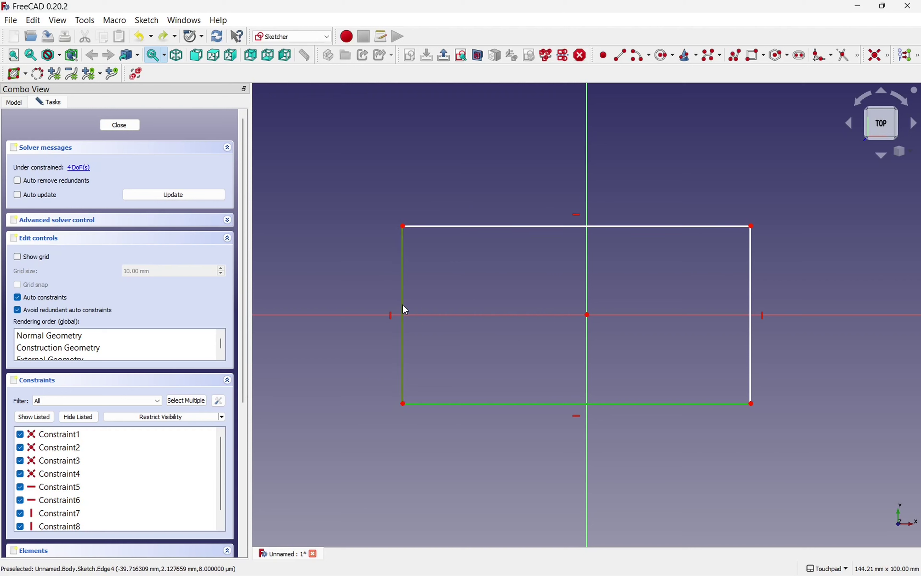
{"action": "left_click", "coordinate": [403, 306]}
{"action": "left_click", "coordinate": [525, 471]}
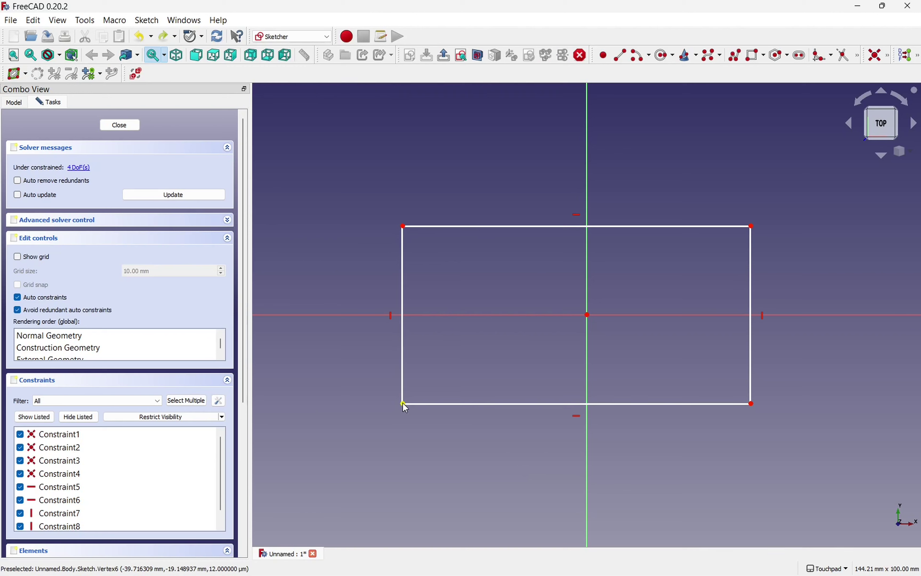
{"action": "left_click", "coordinate": [403, 227]}
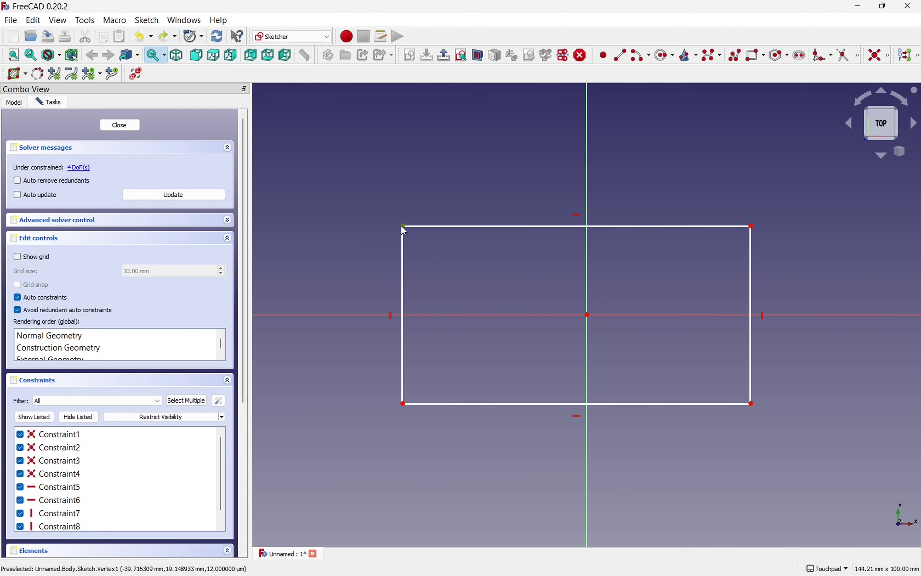
{"action": "left_click", "coordinate": [751, 403]}
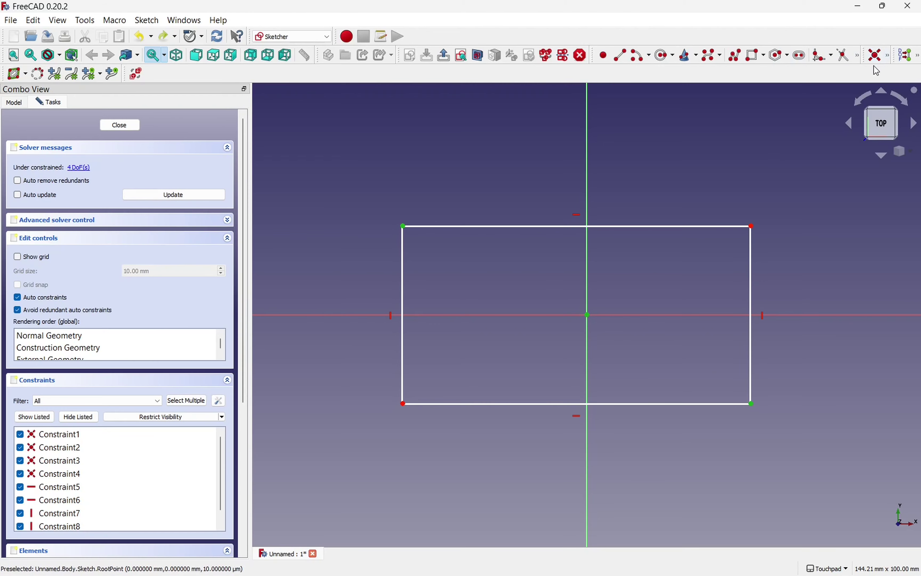
- Bring FreeCAD's Sketcher geometry and constraint toolbars into view, make the rectangle symmetric about the origin, and test by resizing
{"action": "left_click", "coordinate": [858, 61]}
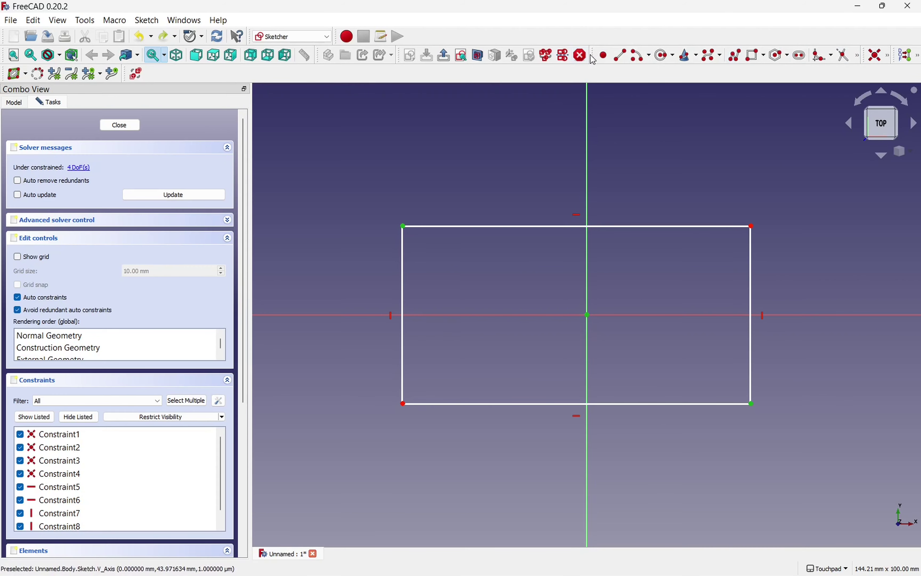
{"action": "mouse_move", "coordinate": [592, 54]}
{"action": "left_mouse_down"}
{"action": "mouse_move", "coordinate": [495, 74]}
{"action": "mouse_move", "coordinate": [156, 74]}
{"action": "left_mouse_up"}
{"action": "left_click_drag", "start_coordinate": [865, 56], "coordinate": [597, 55]}
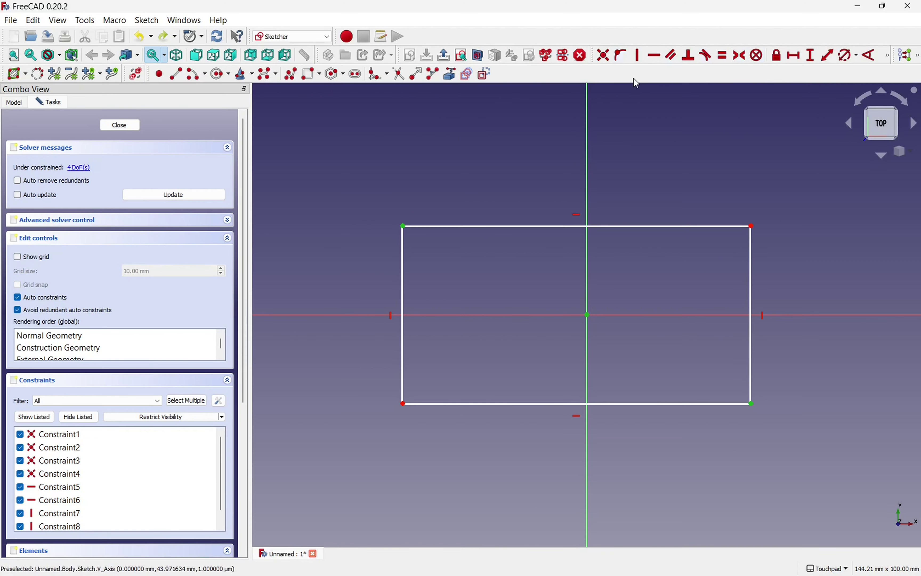
{"action": "left_click", "coordinate": [741, 57]}
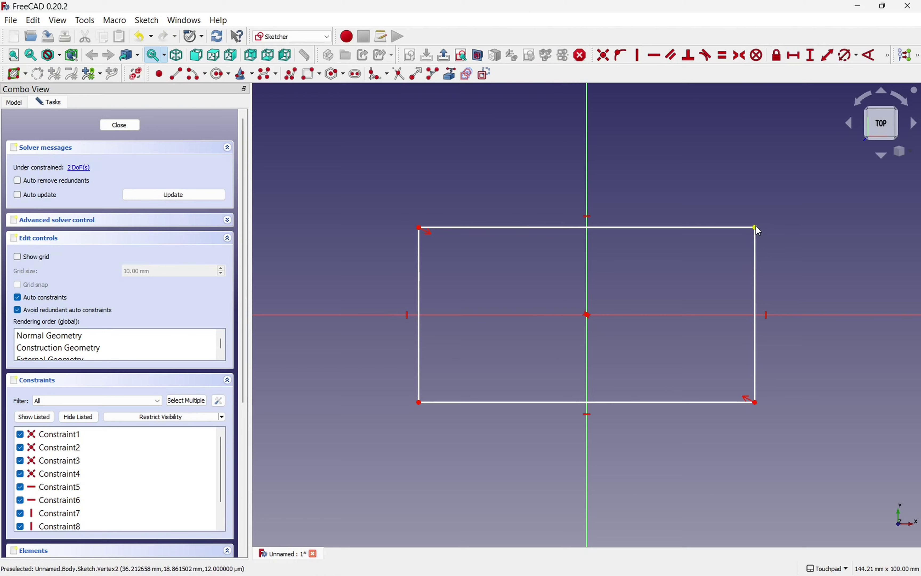
{"action": "left_click_drag", "start_coordinate": [759, 231], "coordinate": [734, 226]}
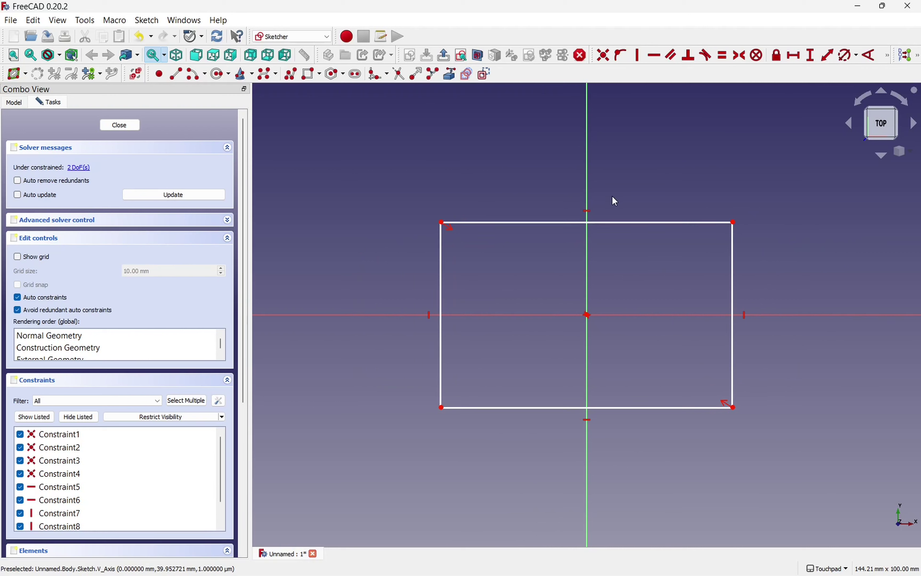
- Select the square's top, left, bottom and right edges, then clear the selection
{"action": "left_click", "coordinate": [473, 220]}
{"action": "left_click", "coordinate": [440, 273]}
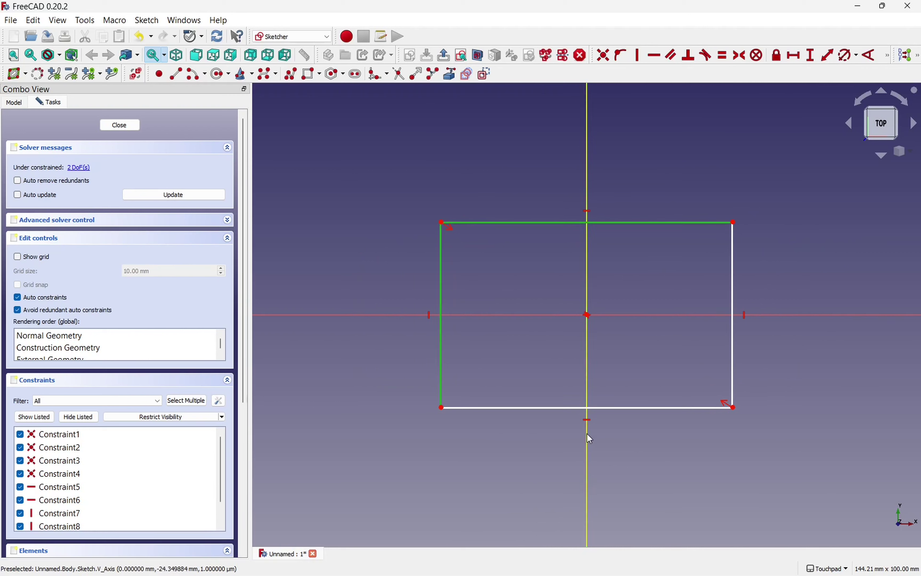
{"action": "left_click", "coordinate": [562, 407]}
{"action": "left_click", "coordinate": [732, 297]}
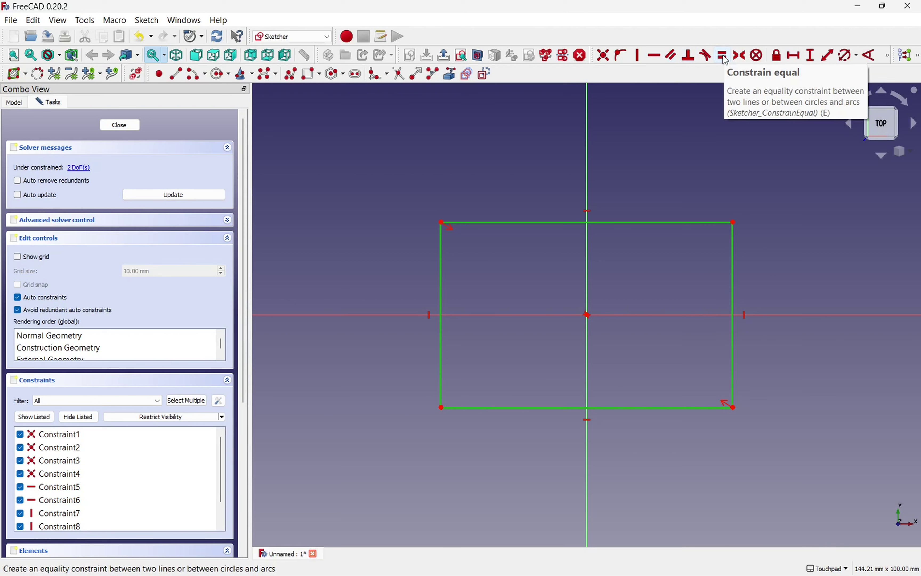
{"action": "left_click", "coordinate": [679, 150]}
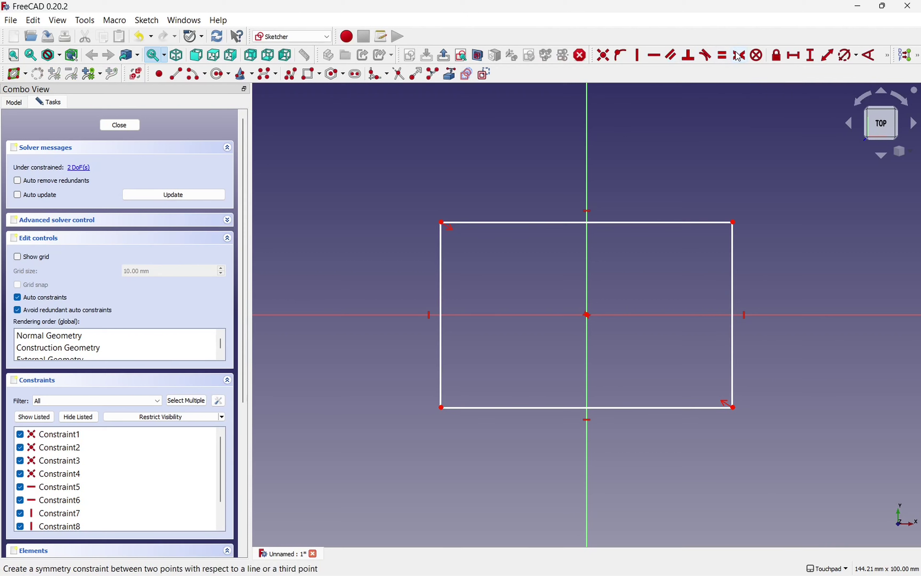
- Constrain the top and right edges equal, then drag a corner to test the square
{"action": "left_click", "coordinate": [722, 55]}
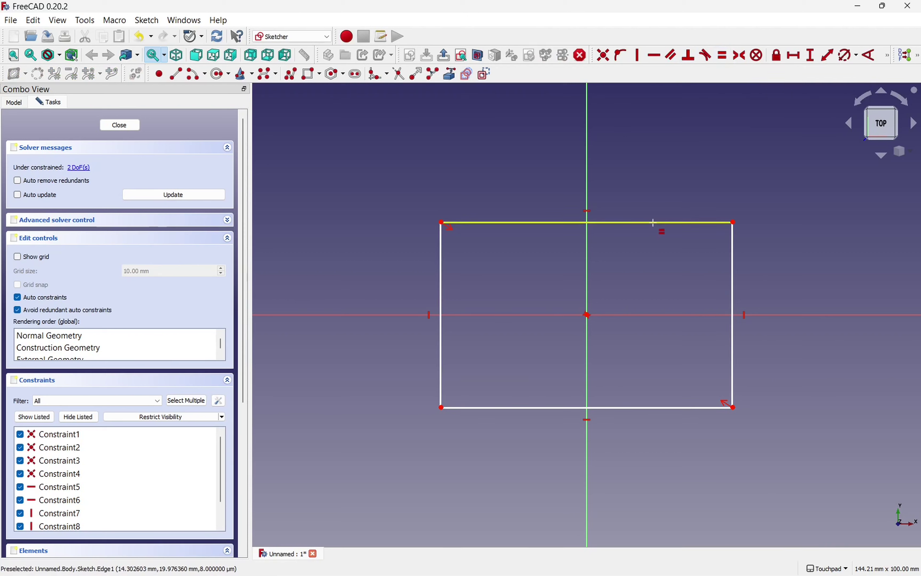
{"action": "left_click", "coordinate": [620, 222]}
{"action": "left_click", "coordinate": [733, 290]}
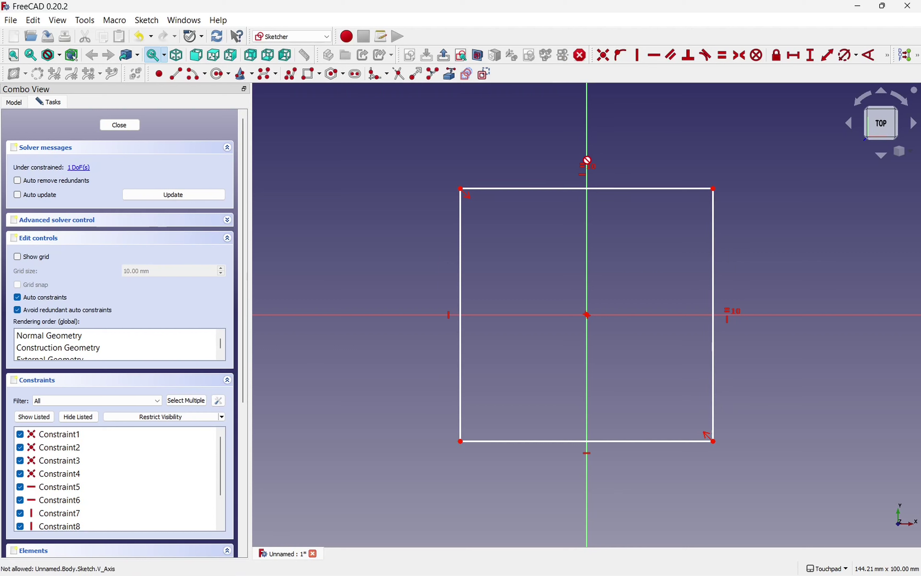
{"action": "key", "text": "Escape"}
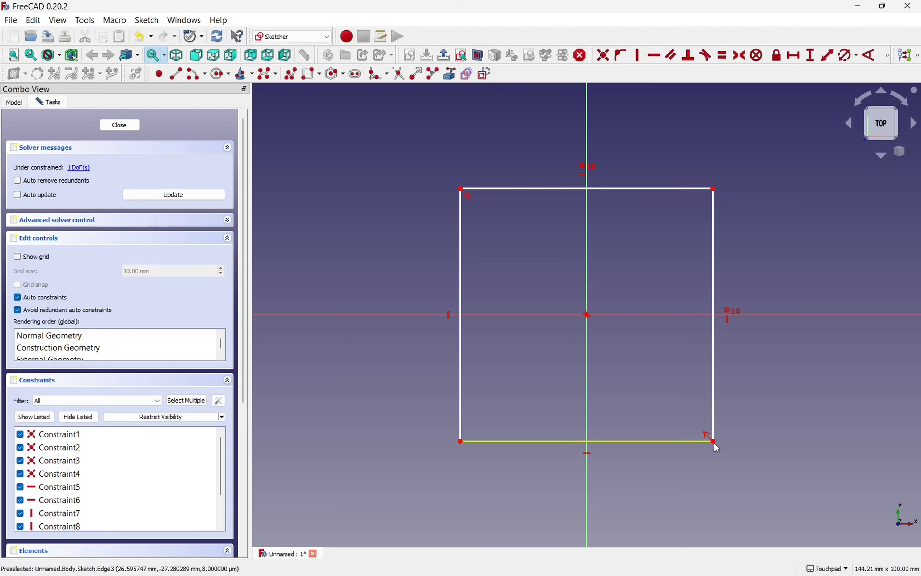
{"action": "mouse_move", "coordinate": [714, 441]}
{"action": "left_mouse_down"}
{"action": "mouse_move", "coordinate": [651, 379]}
{"action": "mouse_move", "coordinate": [742, 471]}
{"action": "mouse_move", "coordinate": [704, 432]}
{"action": "left_mouse_up"}
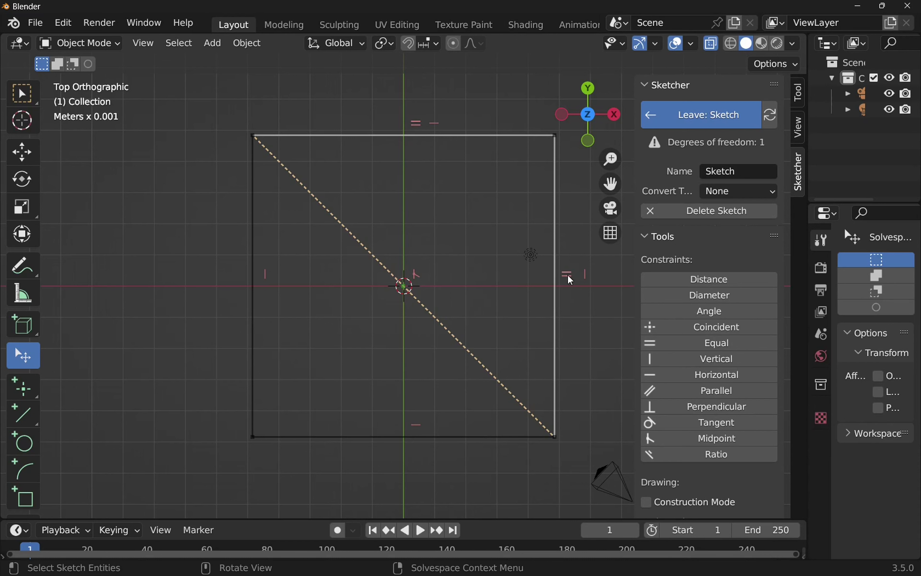
- Delete the Equal constraint from Blender's square using its marker's context menu
{"action": "right_click", "coordinate": [570, 280]}
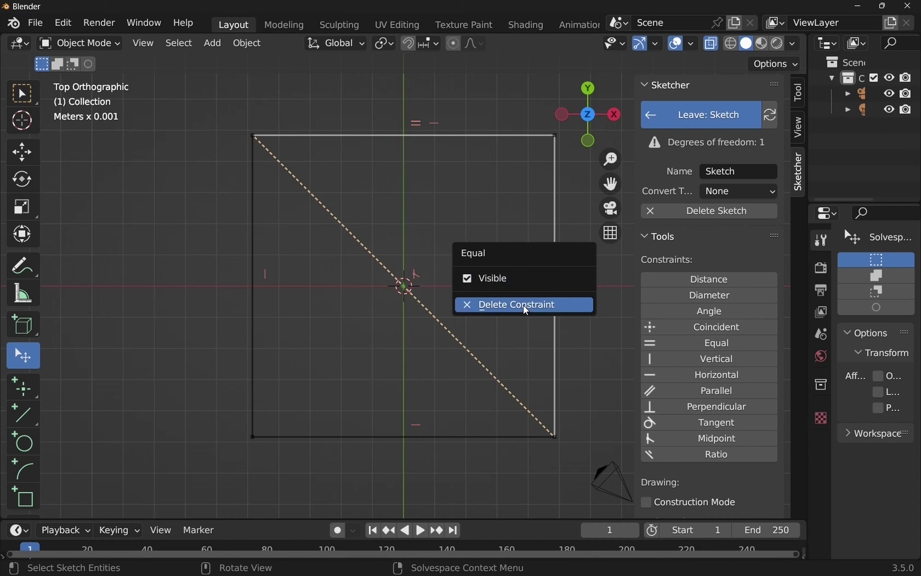
{"action": "left_click", "coordinate": [525, 312]}
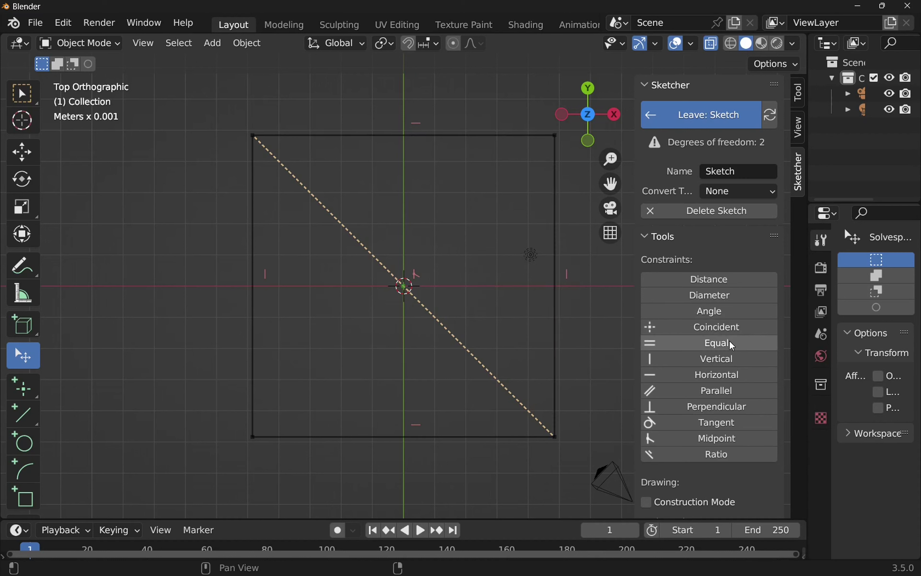
- Deselect the diagonal and constrain the right and top edges equal
{"action": "left_click", "coordinate": [593, 323]}
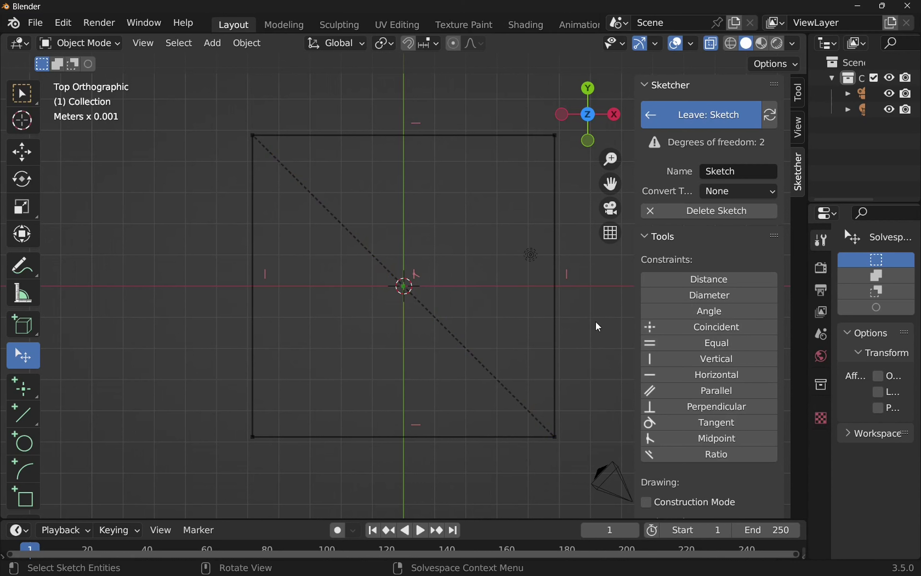
{"action": "left_click", "coordinate": [727, 343]}
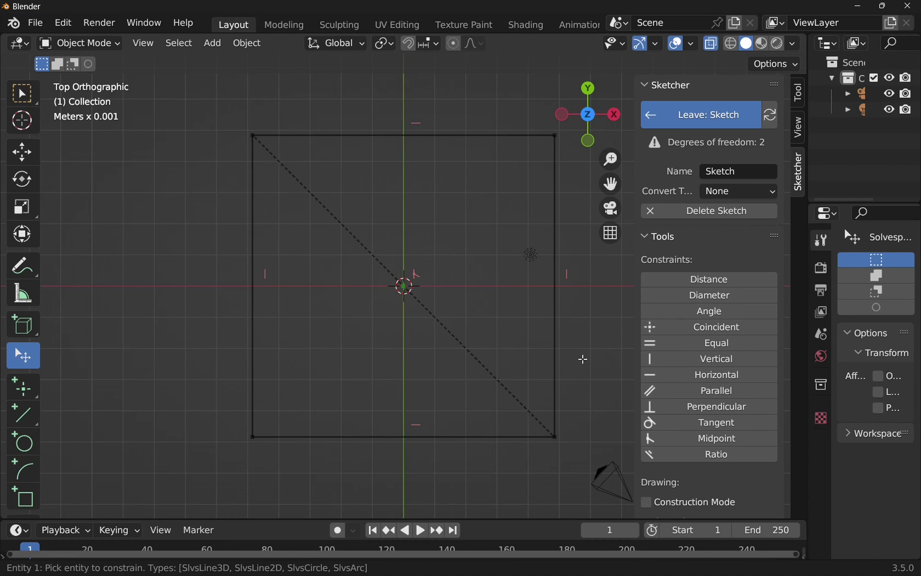
{"action": "left_click", "coordinate": [560, 345]}
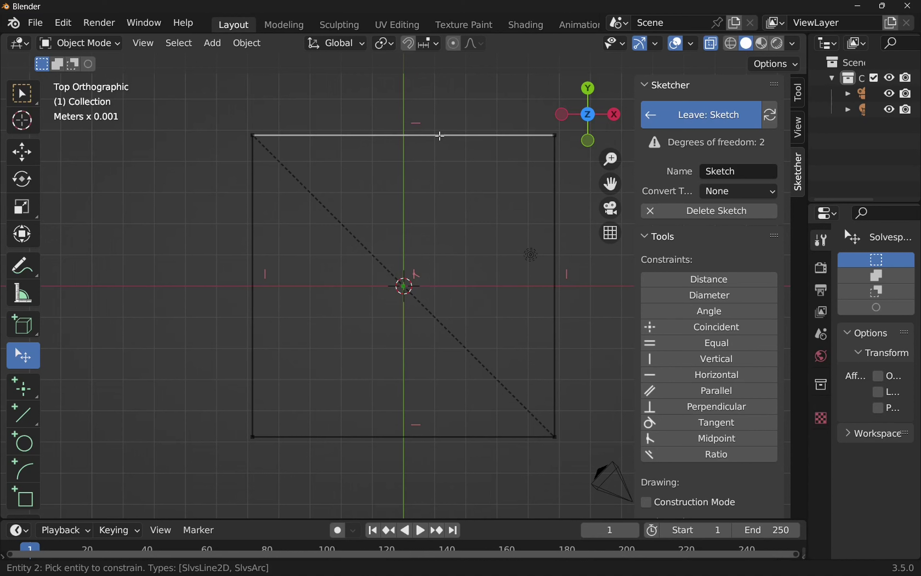
{"action": "left_click", "coordinate": [441, 136]}
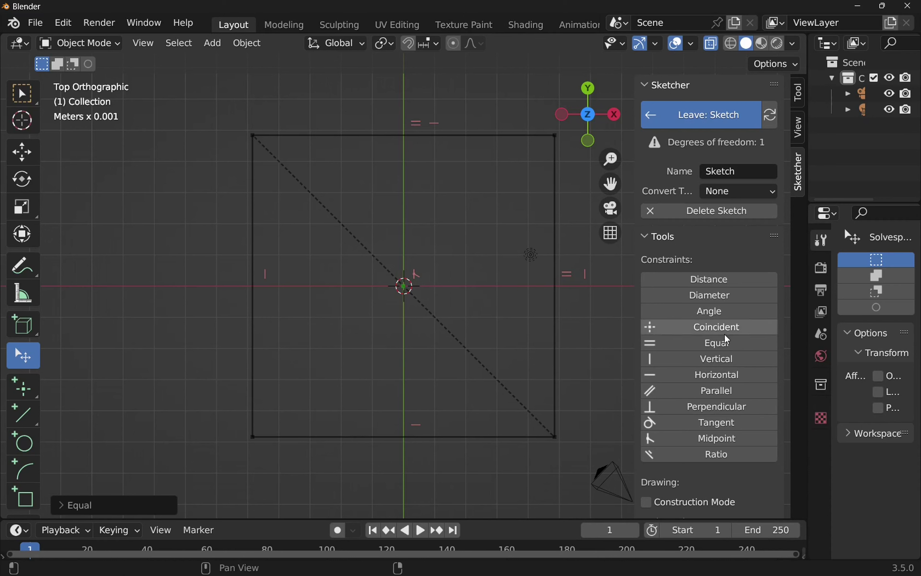
- Delete that Equal constraint and reapply it between the right and top edges
{"action": "right_click", "coordinate": [568, 274]}
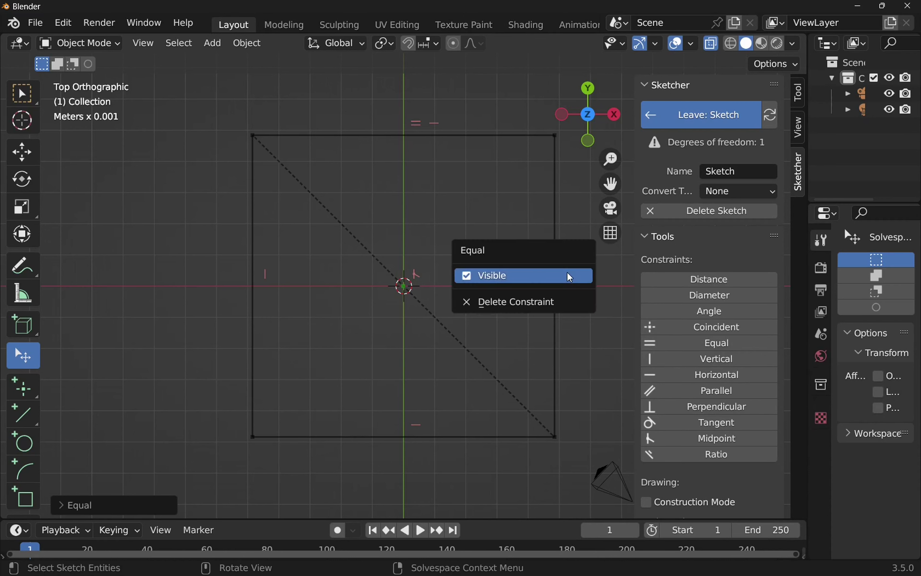
{"action": "left_click", "coordinate": [540, 308]}
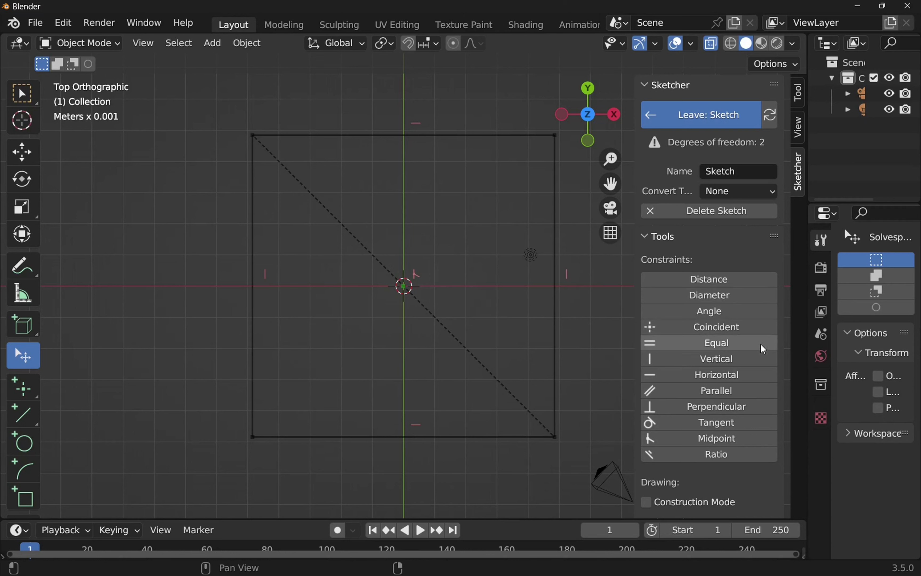
{"action": "left_click", "coordinate": [751, 344]}
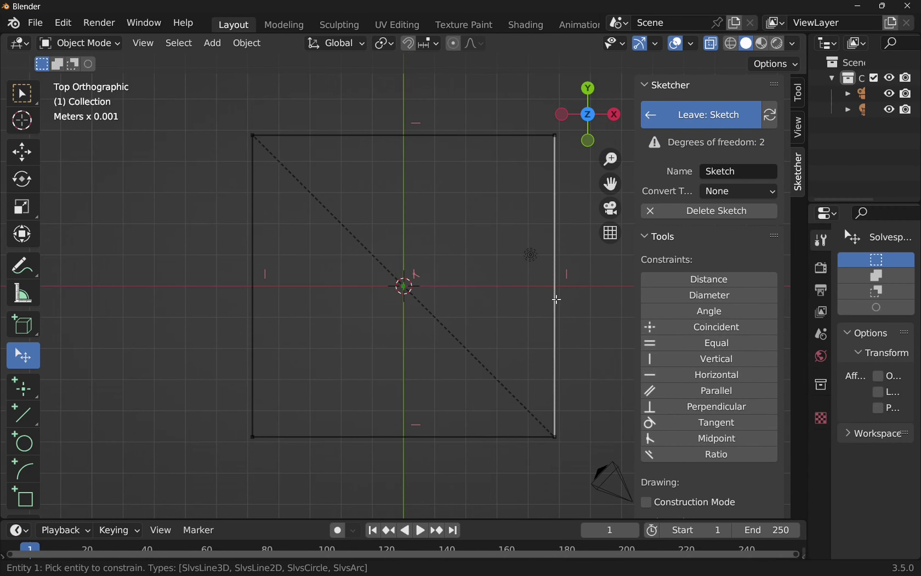
{"action": "left_click", "coordinate": [555, 299]}
{"action": "left_click", "coordinate": [450, 135]}
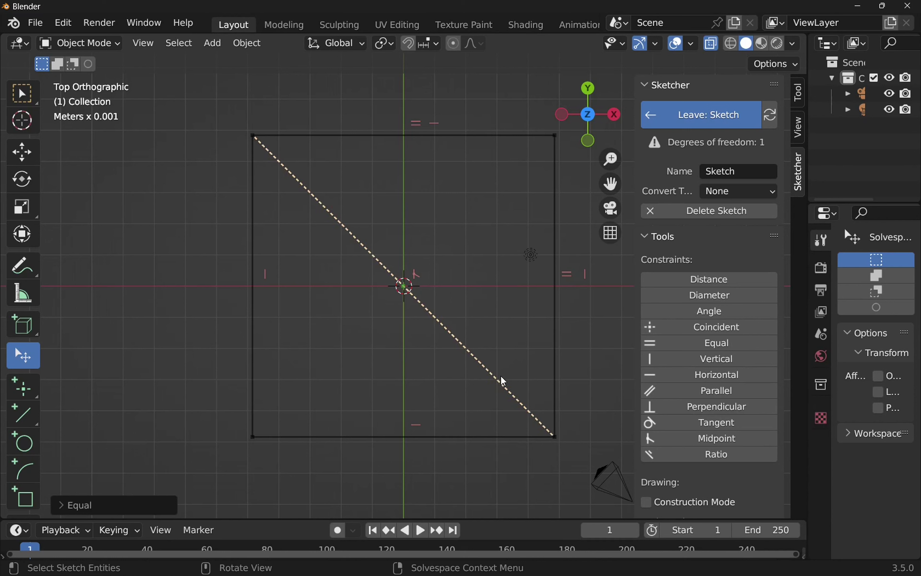
- Delete the diagonal construction line, then try a Midpoint constraint on the bottom-right corner and cancel it
{"action": "key", "text": "Delete"}
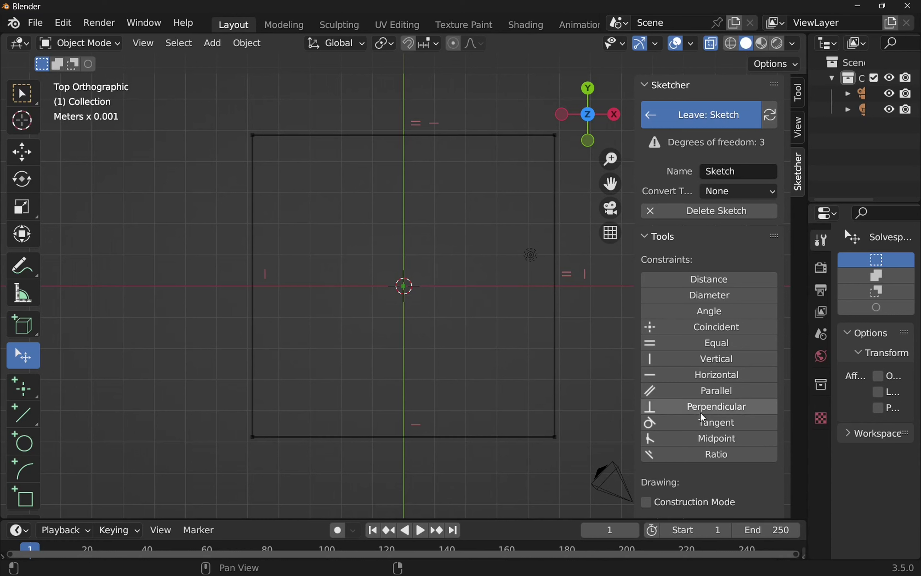
{"action": "left_click", "coordinate": [704, 438]}
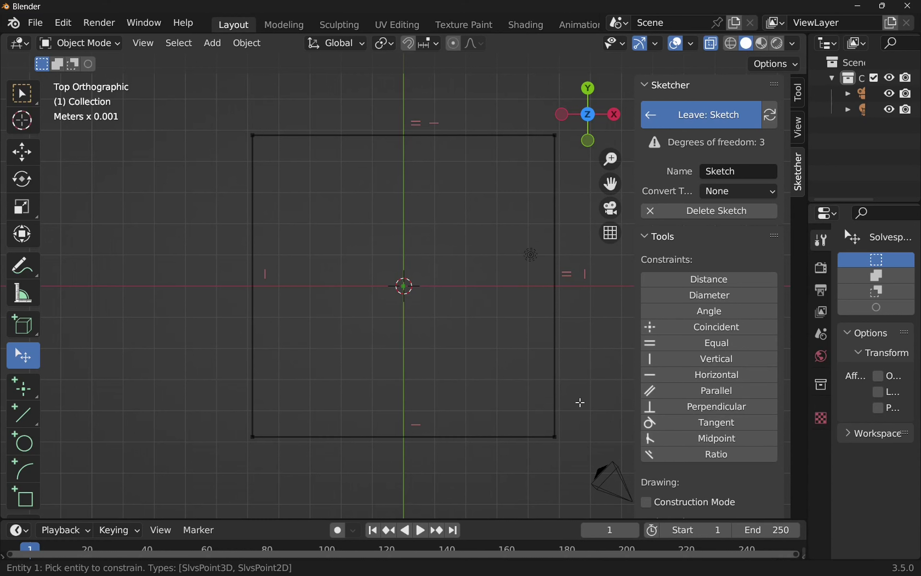
{"action": "left_click", "coordinate": [556, 436]}
{"action": "key", "text": "Escape"}
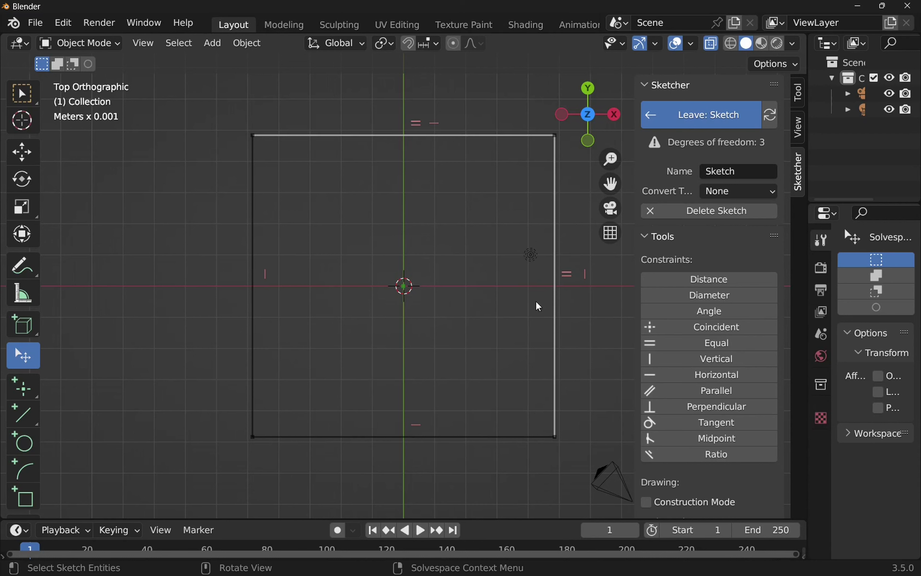
- Remove the square's Equal constraint through the marker's right-click menu
{"action": "right_click", "coordinate": [534, 309]}
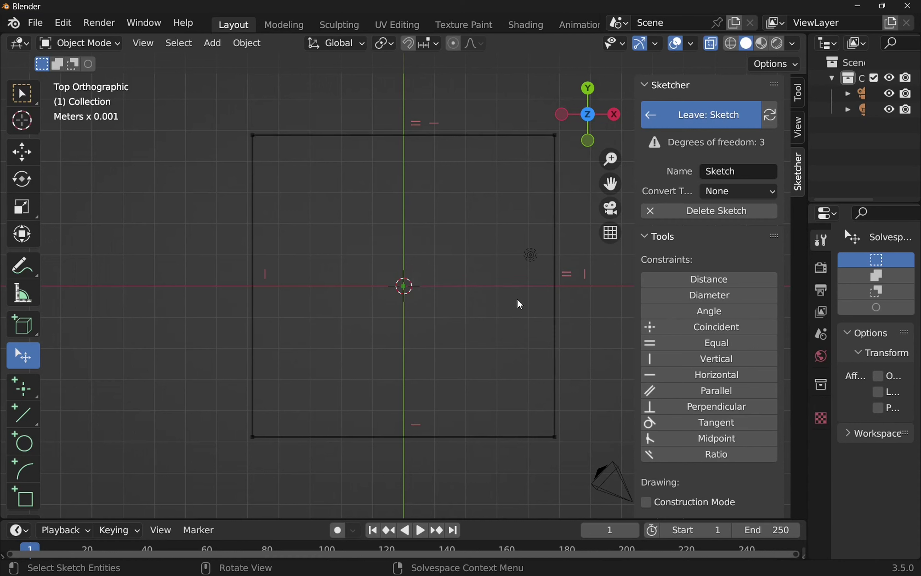
{"action": "right_click", "coordinate": [567, 280]}
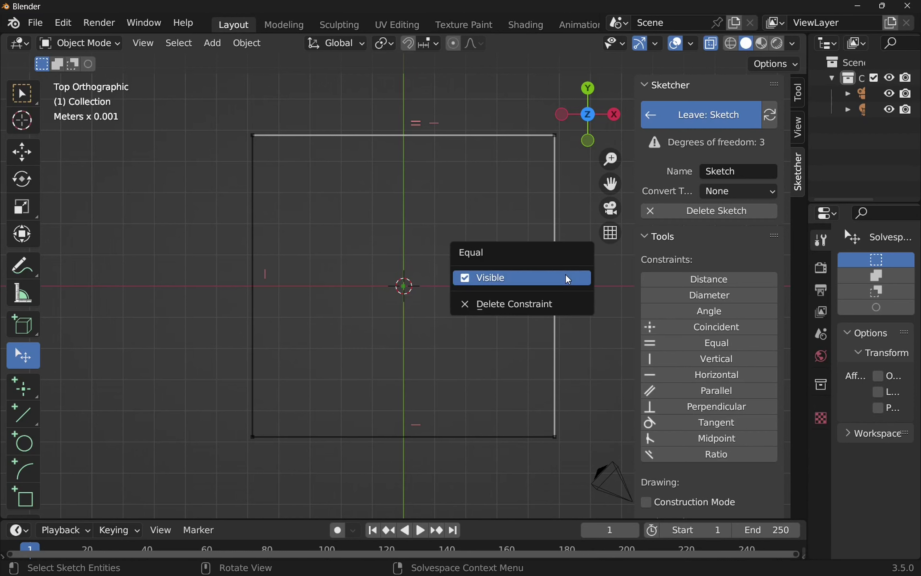
{"action": "left_click", "coordinate": [557, 304]}
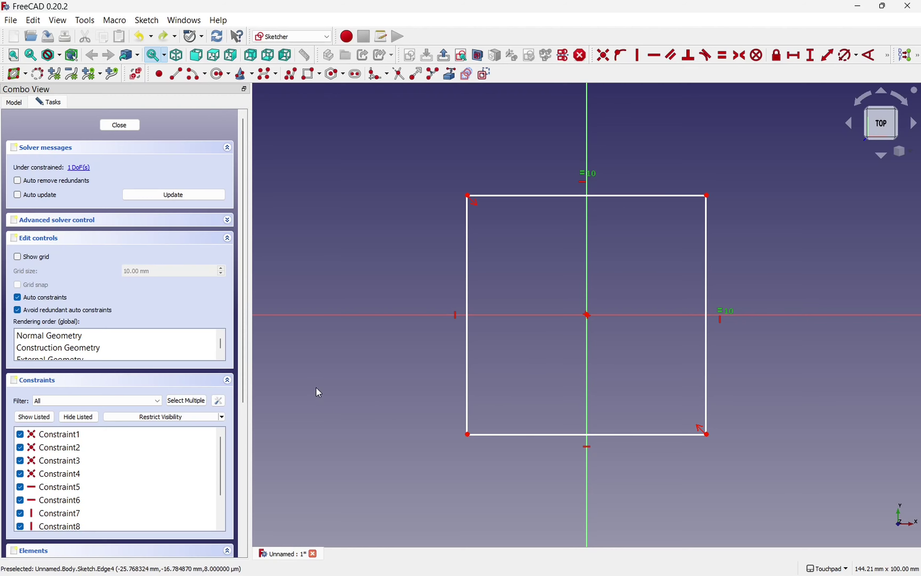
{"action": "left_click_drag", "start_coordinate": [245, 382], "coordinate": [249, 455]}
{"action": "scroll", "coordinate": [224, 378], "scroll_direction": "down", "scroll_amount": 2}
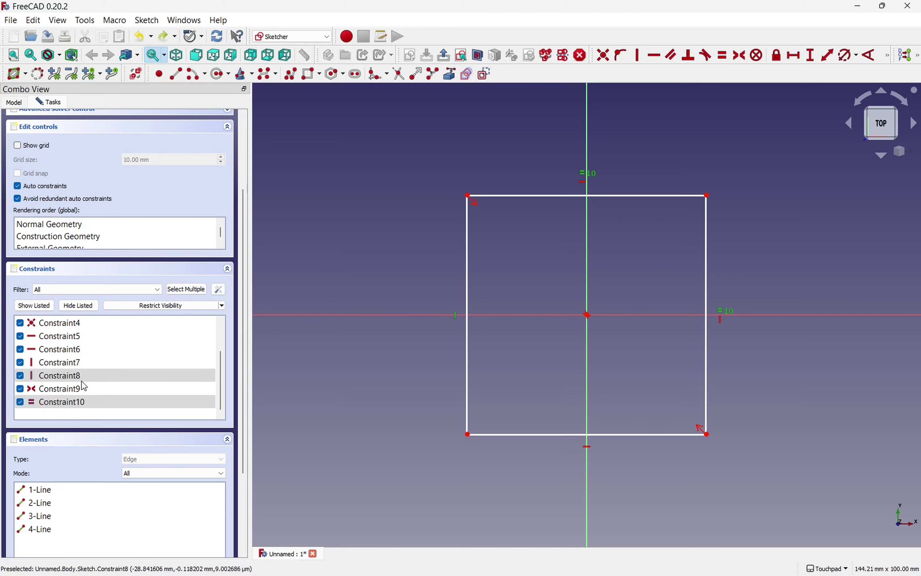
{"action": "left_click", "coordinate": [359, 357]}
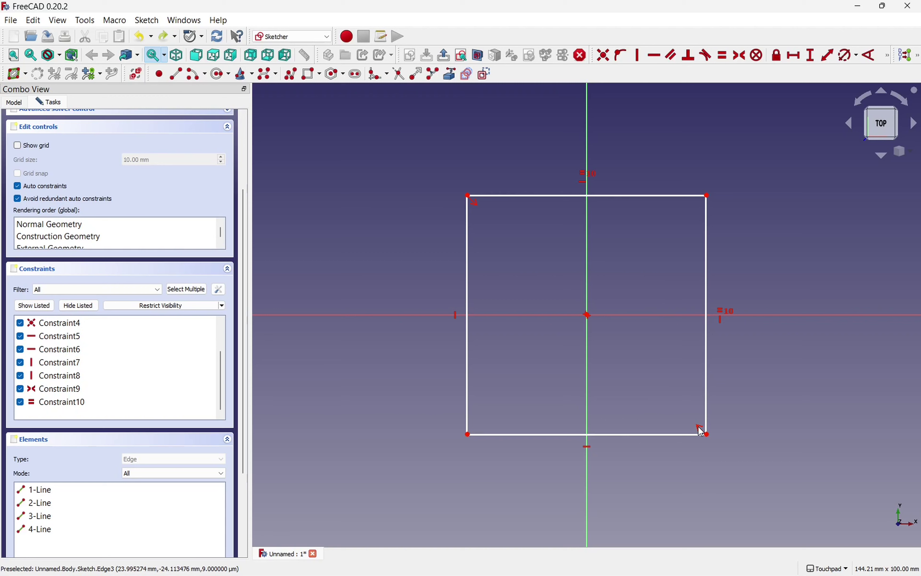
- Delete corner symmetry Constraint9 and draw a diagonal from the top-left to bottom-right corner
{"action": "left_click", "coordinate": [62, 392]}
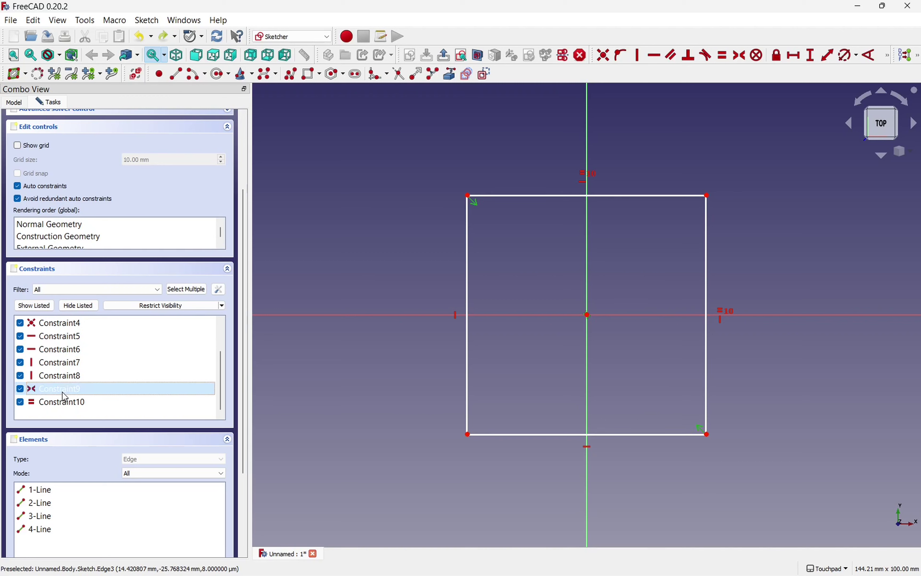
{"action": "key", "text": "Delete"}
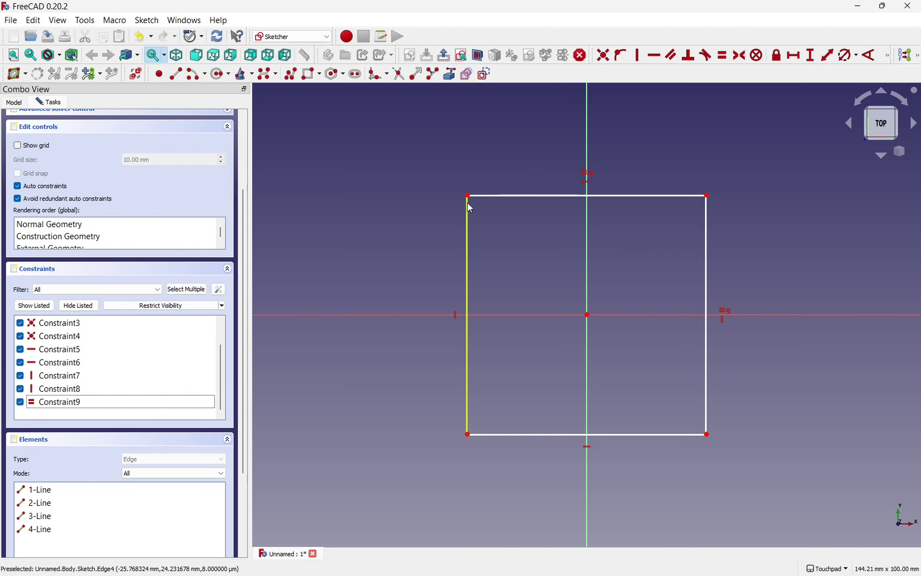
{"action": "left_click", "coordinate": [176, 74]}
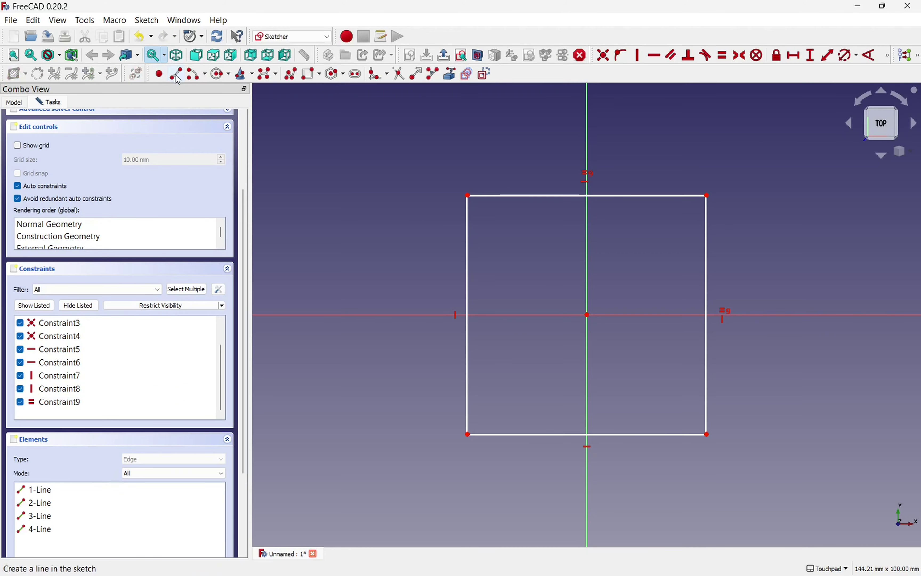
{"action": "left_click", "coordinate": [468, 196]}
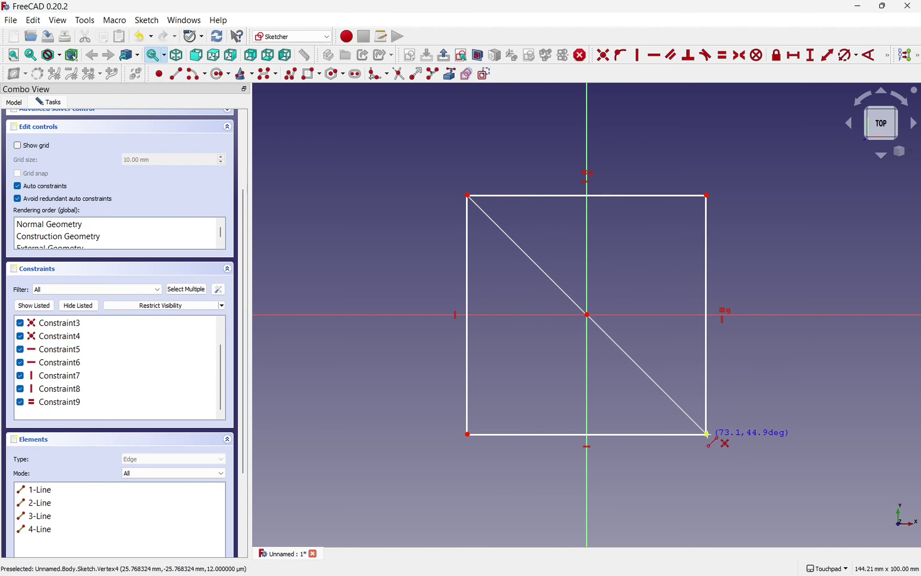
{"action": "left_click", "coordinate": [707, 434]}
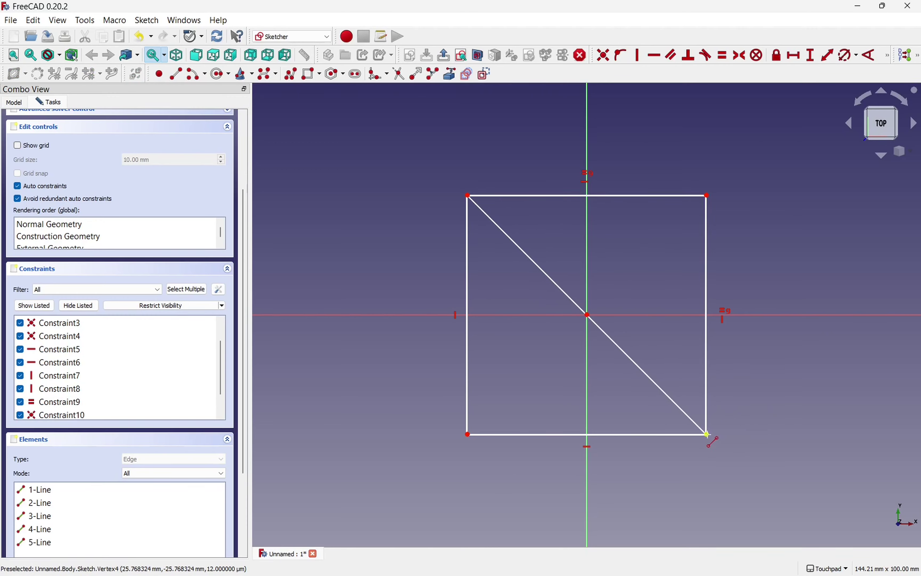
- Make the diagonal's ends symmetric about the origin and resize to check the square stays centred
{"action": "left_click", "coordinate": [647, 366]}
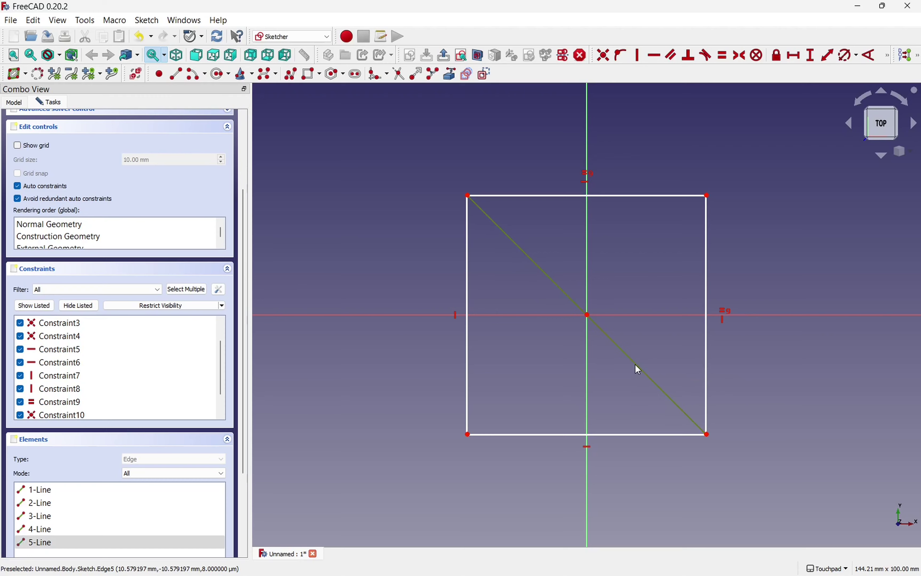
{"action": "left_click", "coordinate": [588, 316]}
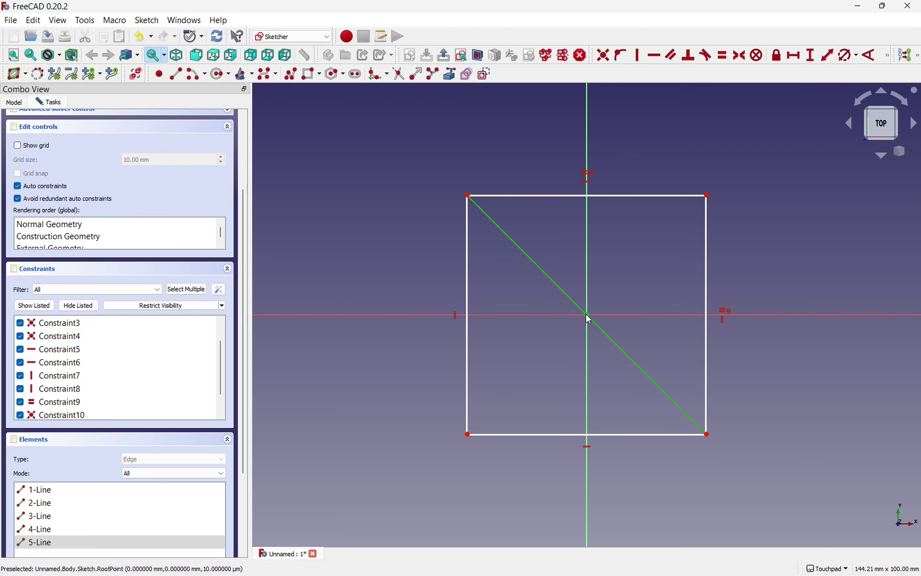
{"action": "left_click", "coordinate": [740, 56]}
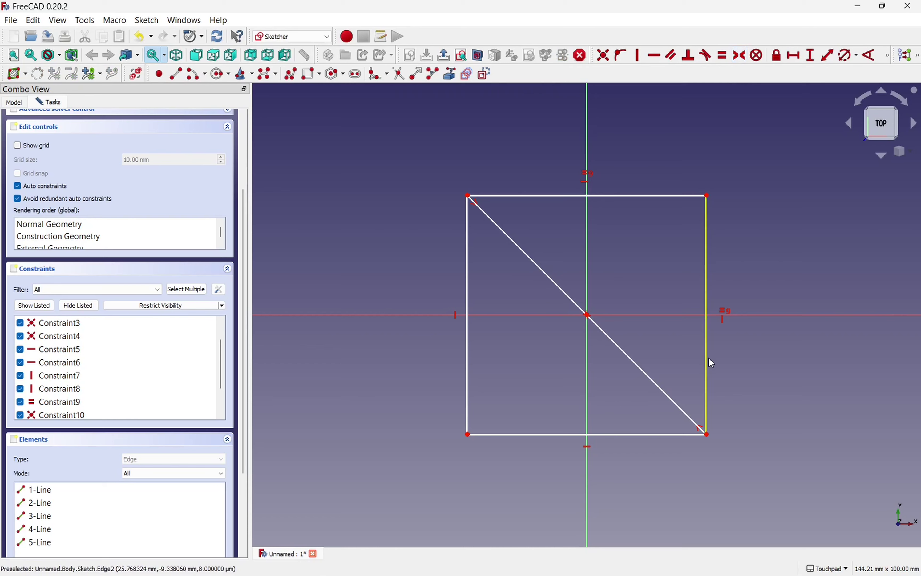
{"action": "left_click_drag", "start_coordinate": [711, 362], "coordinate": [753, 374]}
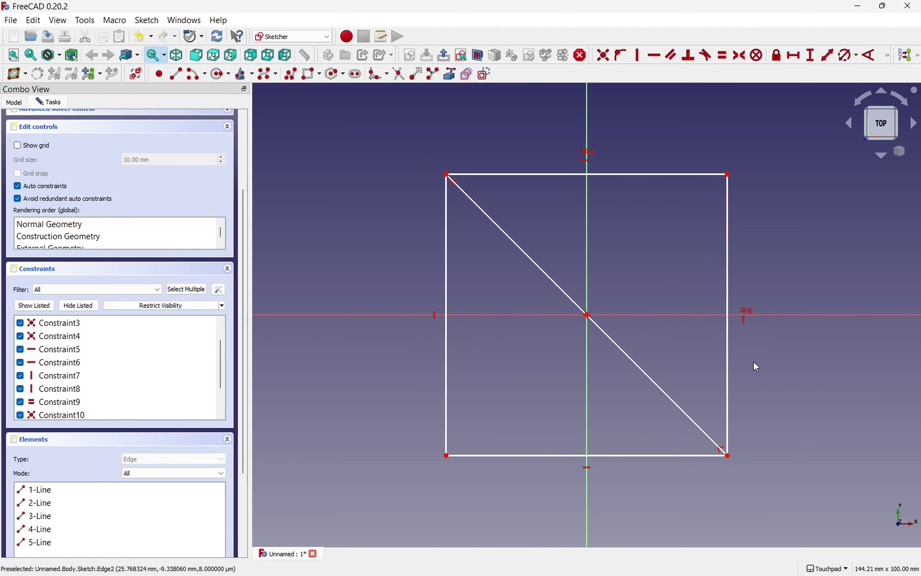
{"action": "left_click", "coordinate": [649, 380]}
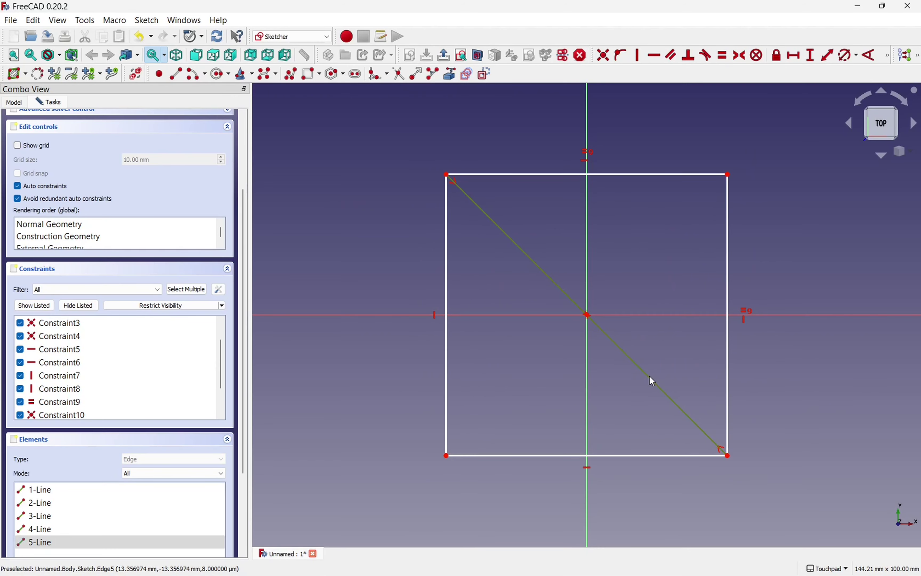
- Convert the diagonal to construction geometry and filter the Elements list to Construction
{"action": "left_click", "coordinate": [486, 74]}
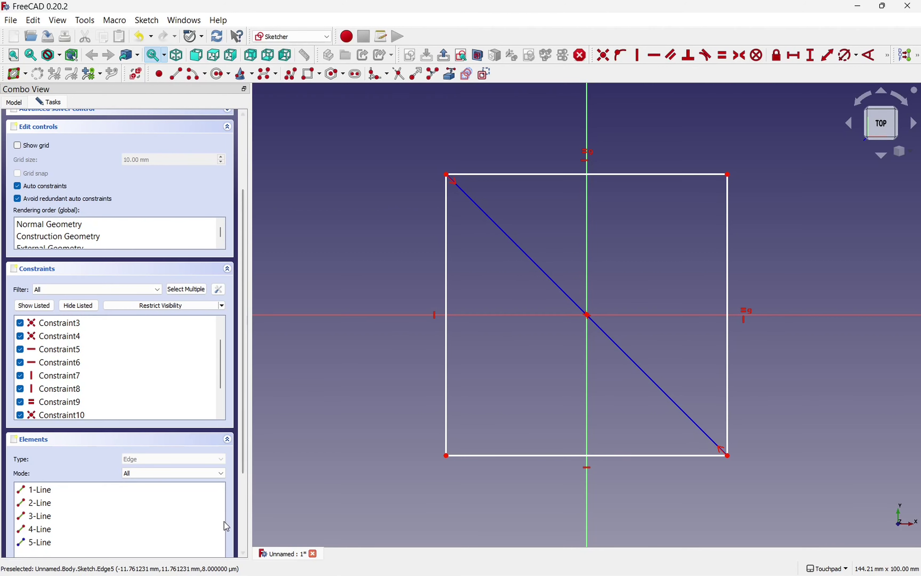
{"action": "scroll", "coordinate": [242, 528], "scroll_direction": "down", "scroll_amount": 3}
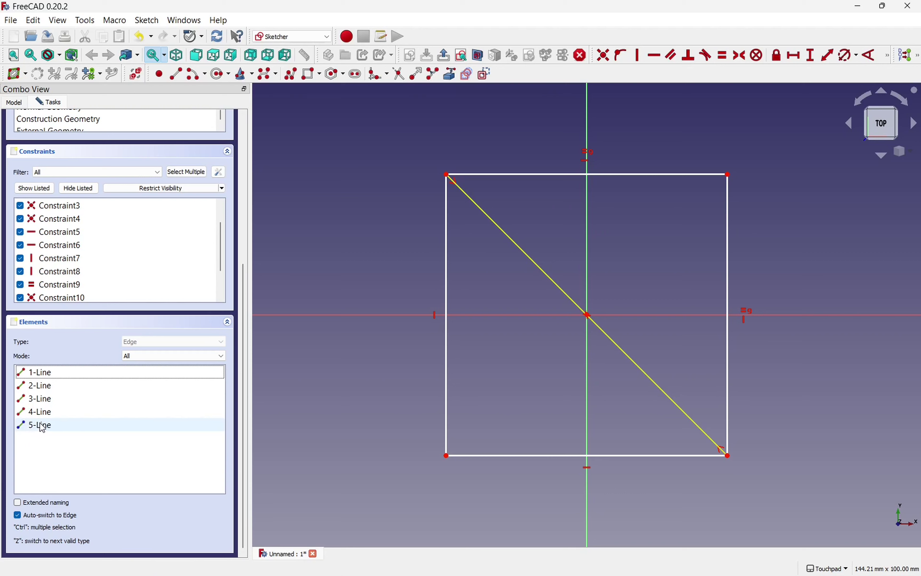
{"action": "left_click", "coordinate": [152, 357]}
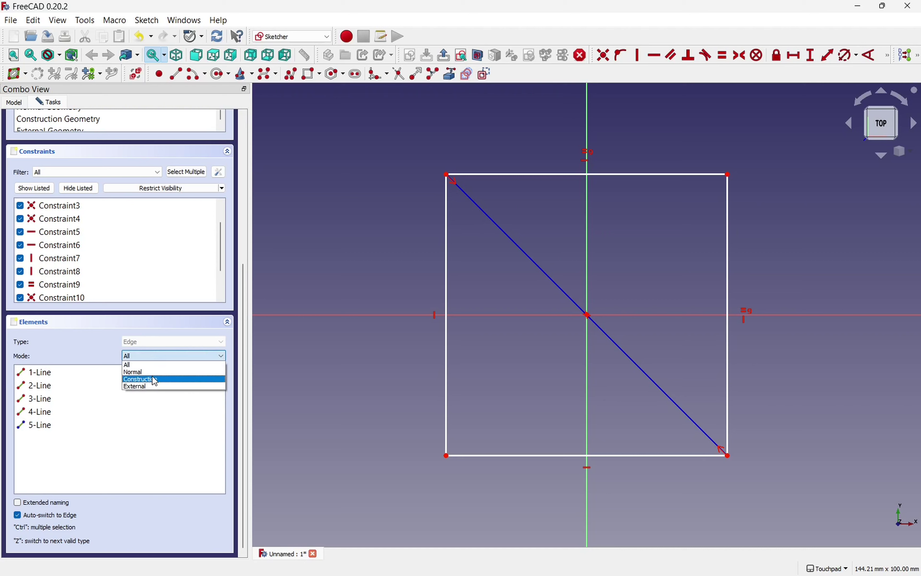
{"action": "left_click", "coordinate": [151, 379]}
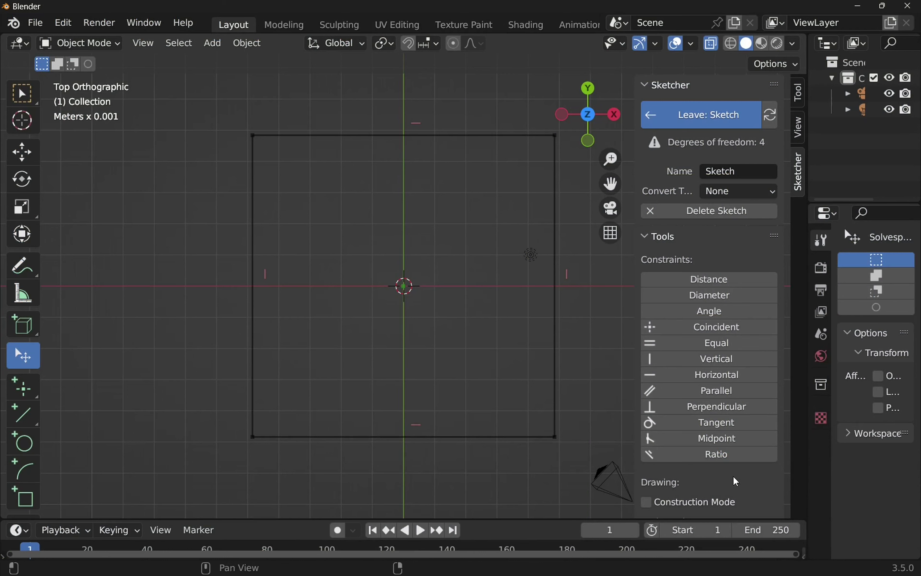
- Scroll Blender's sidebar to the Constraints panel and widen it to show two Horizontal and two Vertical constraints
{"action": "scroll", "coordinate": [734, 480], "scroll_direction": "down", "scroll_amount": 3}
{"action": "scroll", "coordinate": [736, 482], "scroll_direction": "down", "scroll_amount": 2}
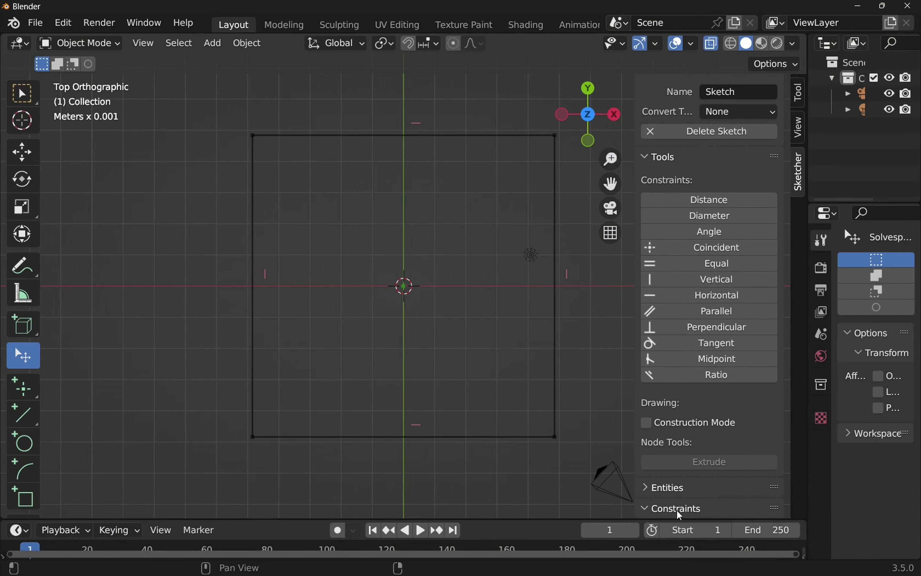
{"action": "scroll", "coordinate": [765, 412], "scroll_direction": "down", "scroll_amount": 10}
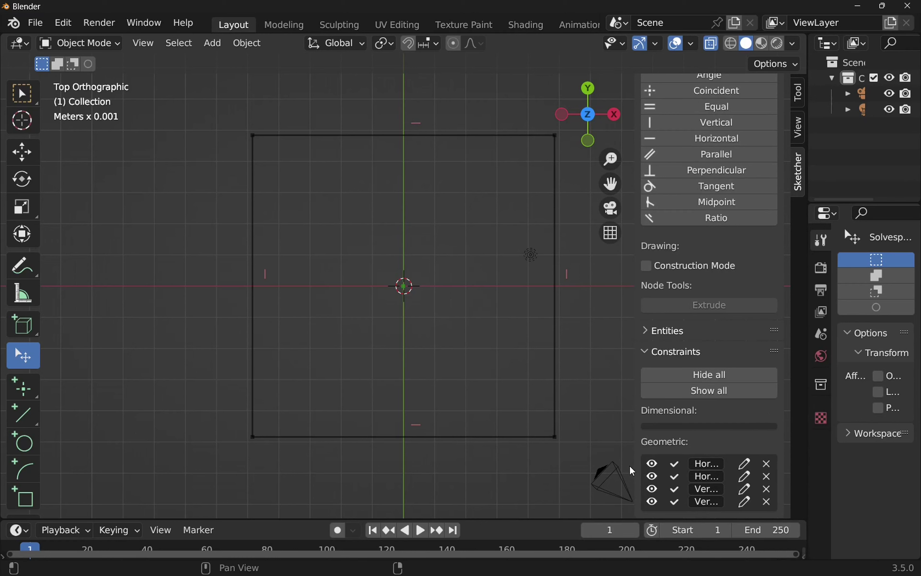
{"action": "mouse_move", "coordinate": [635, 465]}
{"action": "left_mouse_down"}
{"action": "mouse_move", "coordinate": [538, 448]}
{"action": "mouse_move", "coordinate": [581, 445]}
{"action": "left_mouse_up"}
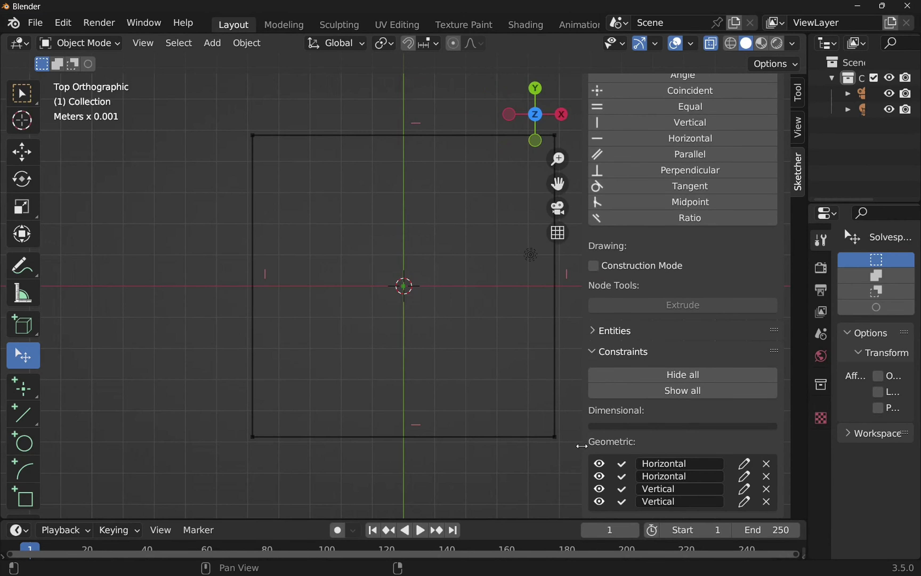